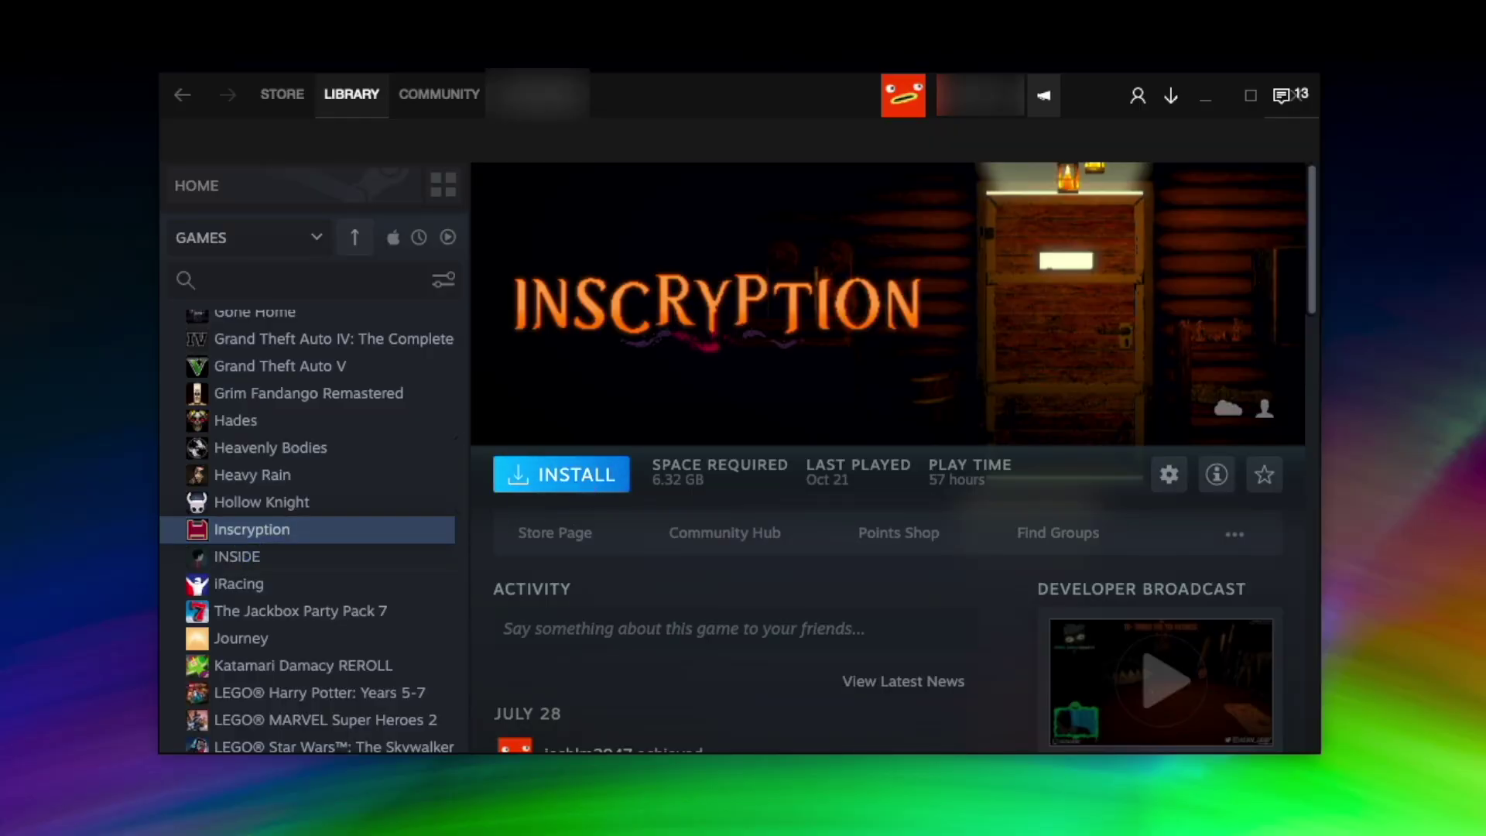
# - Start installing Inscryption with both the desktop shortcut and the application shortcut enabled
pyautogui.click(561, 474)
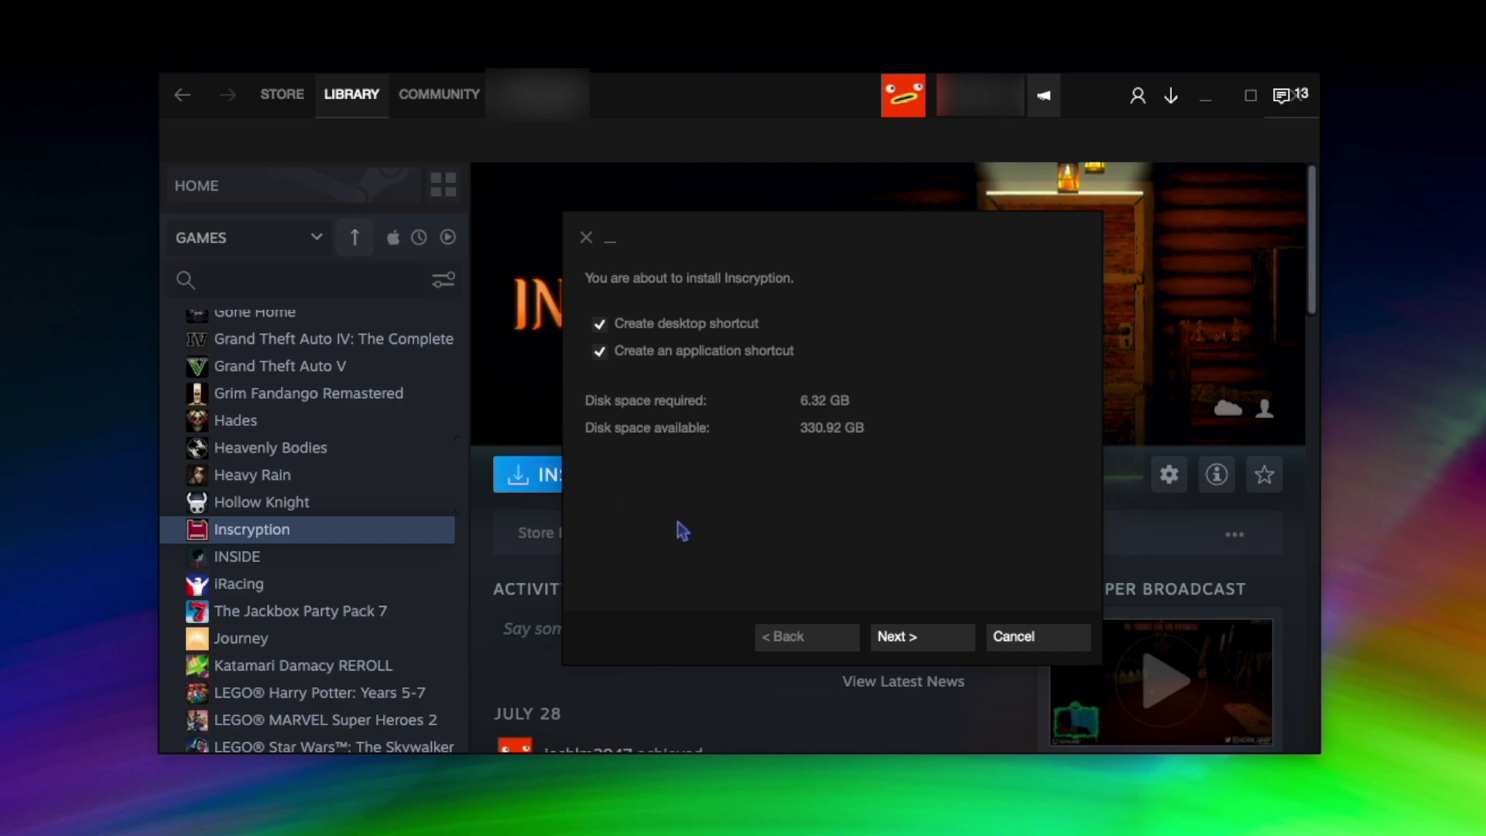
pyautogui.click(914, 639)
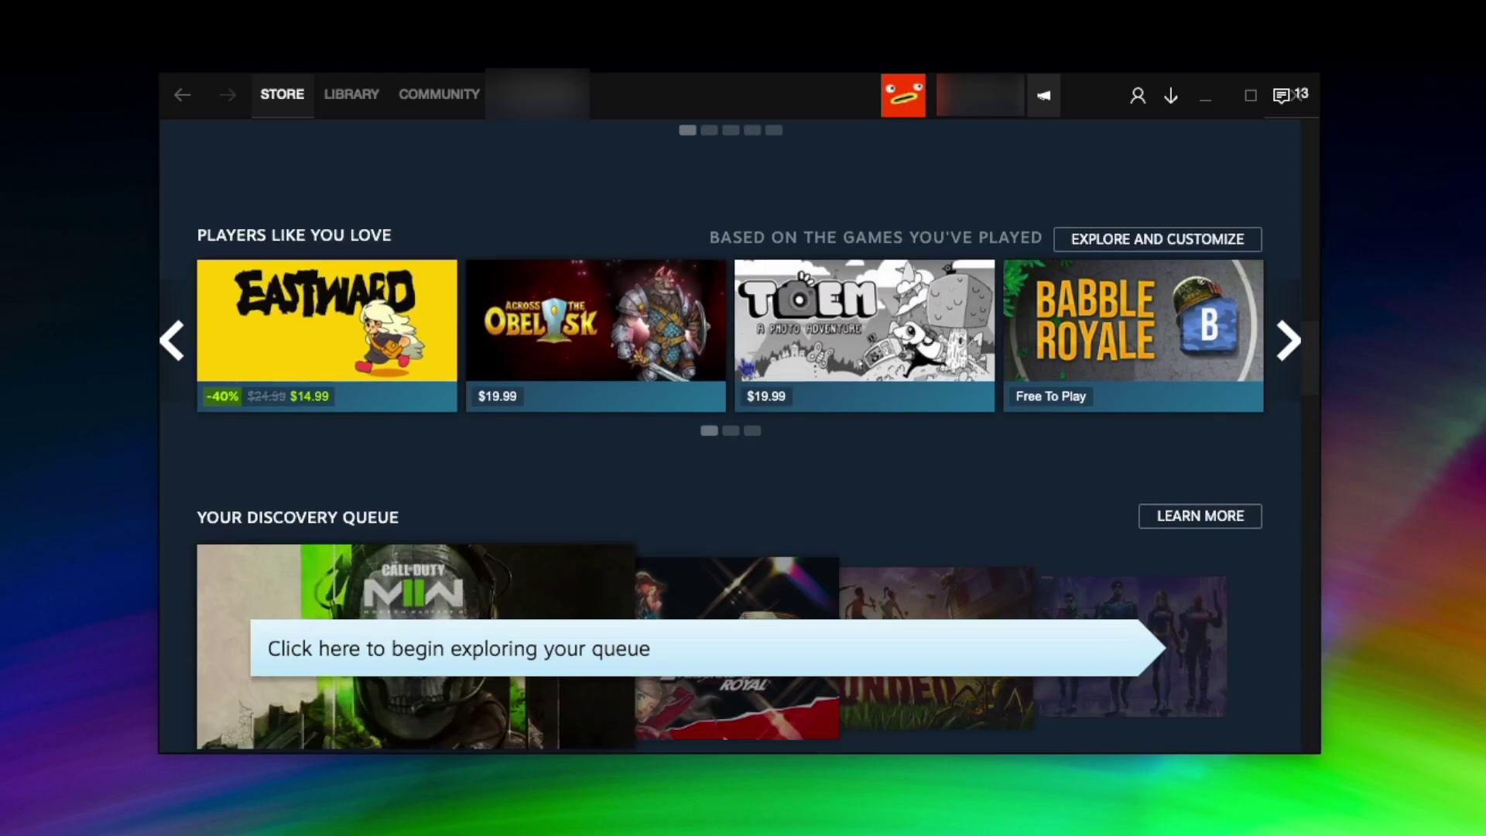
# - Browse the Steam store's front page, open the macOS category and look through its games
pyautogui.scroll(-2, 741, 359)
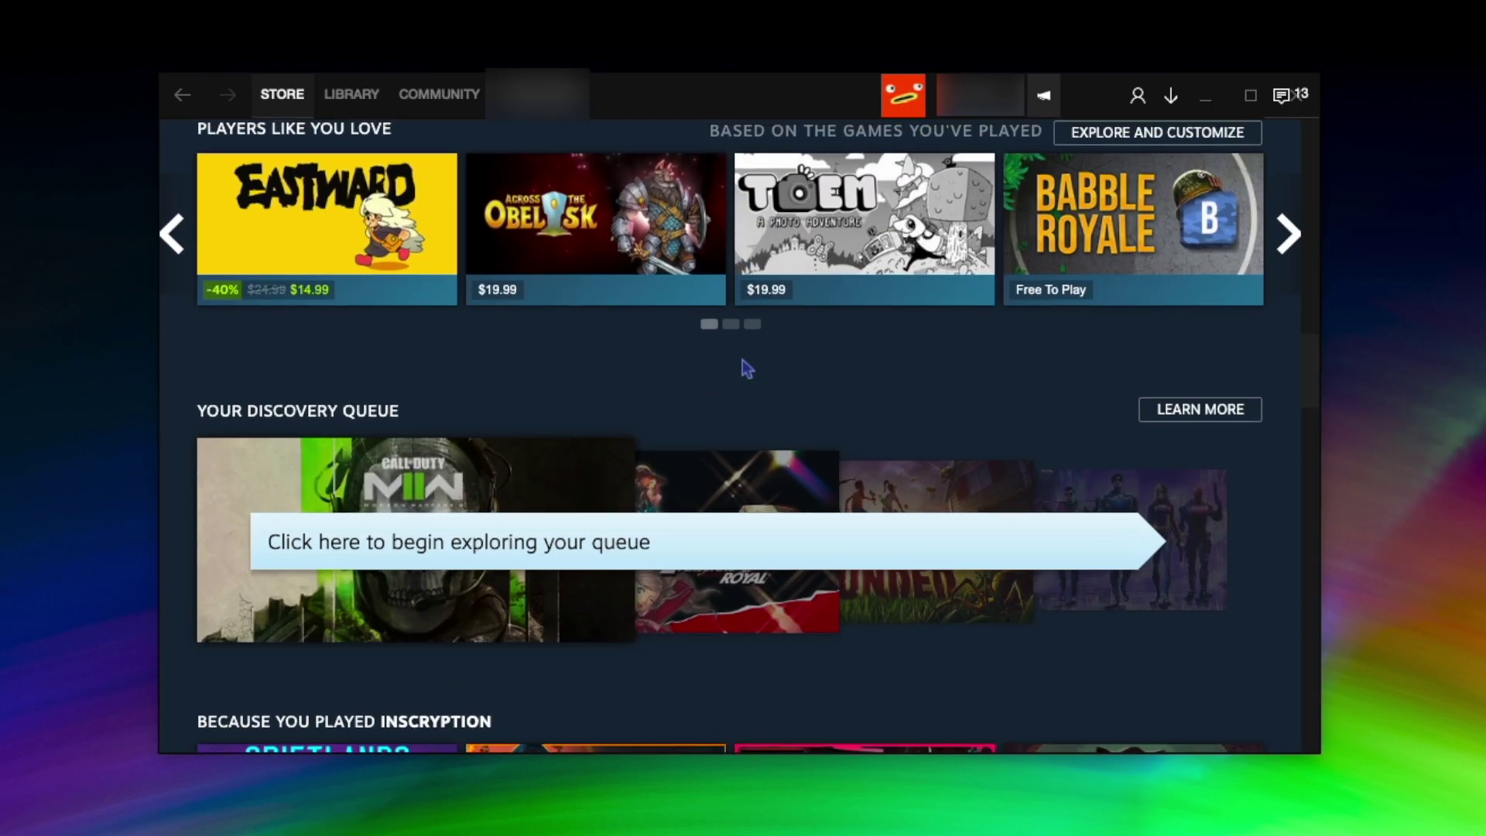
pyautogui.scroll(-6, 741, 359)
pyautogui.scroll(8, 747, 367)
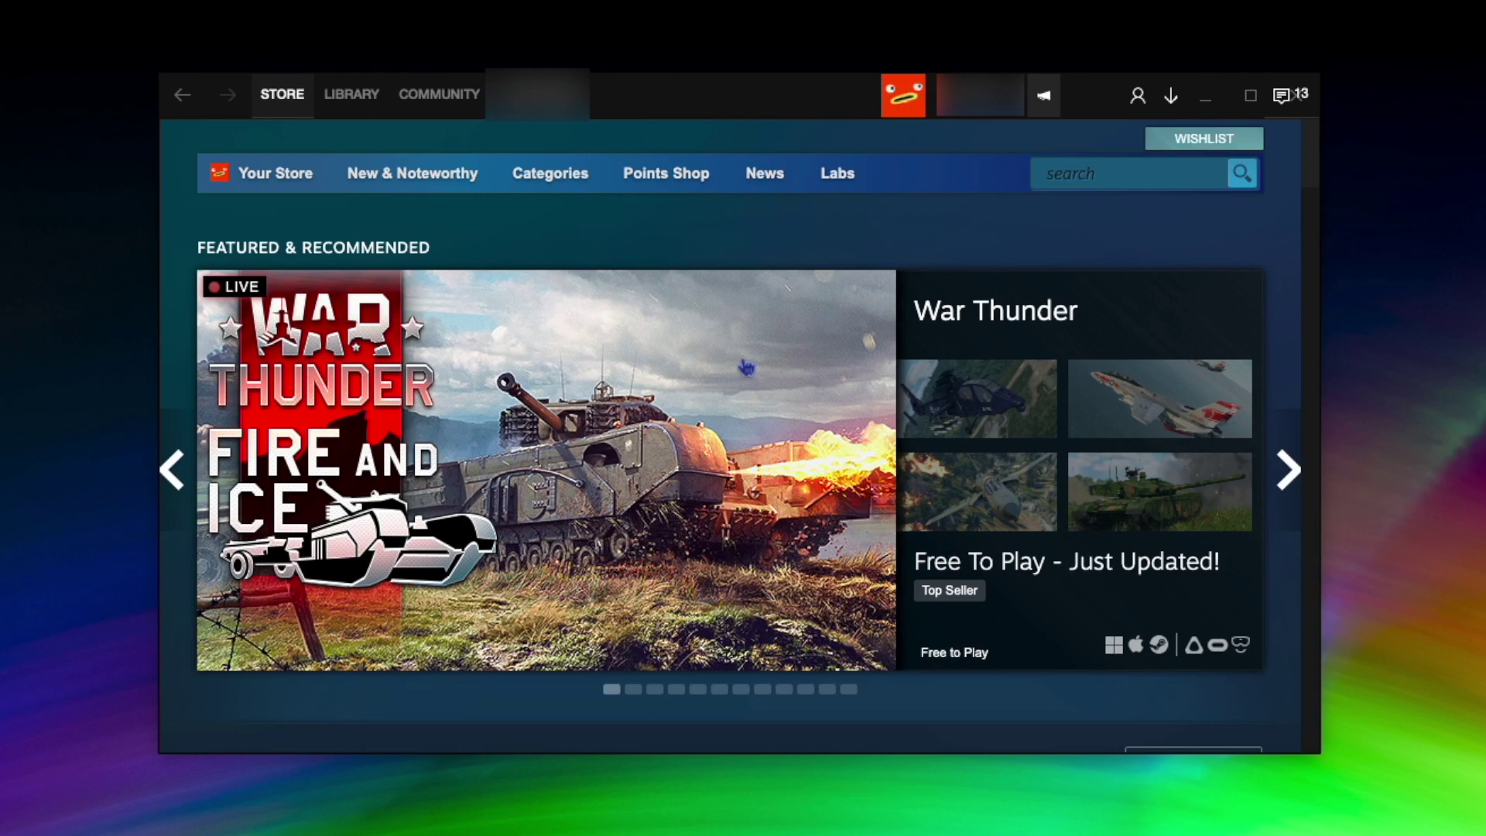
pyautogui.moveTo(551, 173)
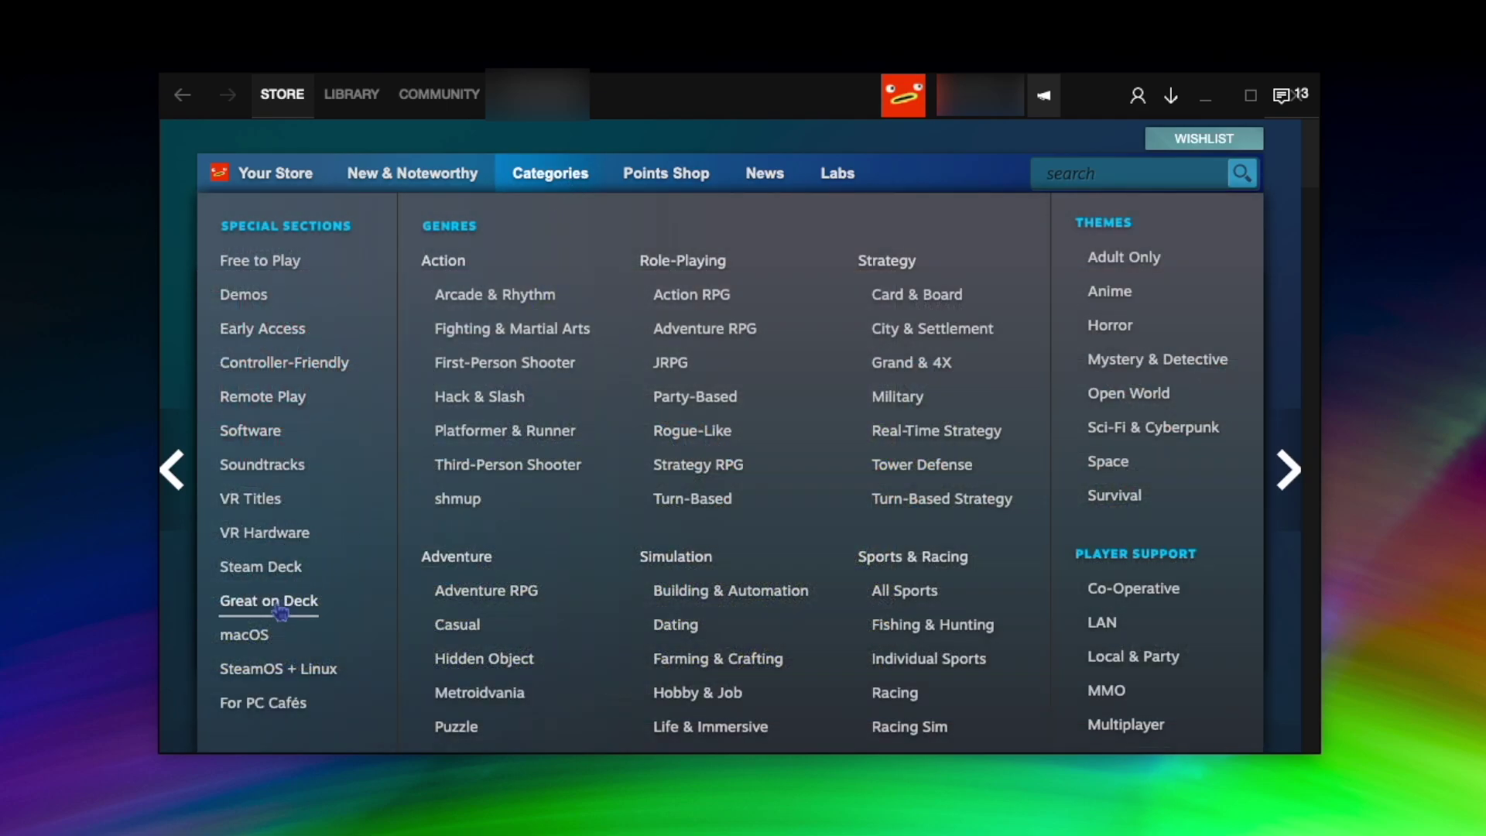
pyautogui.click(256, 635)
pyautogui.scroll(-3, 916, 444)
pyautogui.scroll(-10, 919, 447)
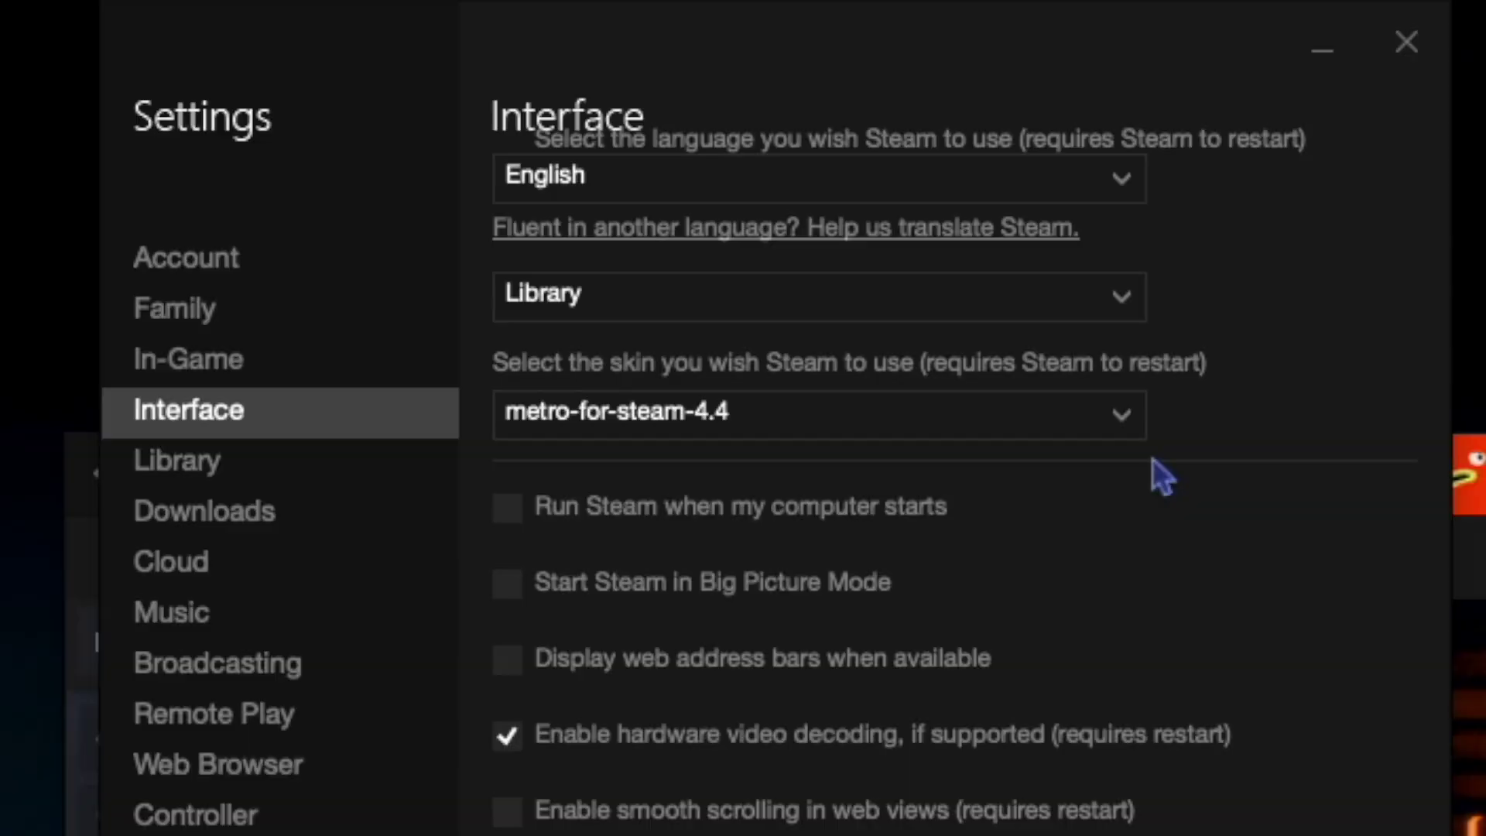
# - Choose a skin for Steam in the Interface settings
pyautogui.click(1136, 424)
pyautogui.click(867, 573)
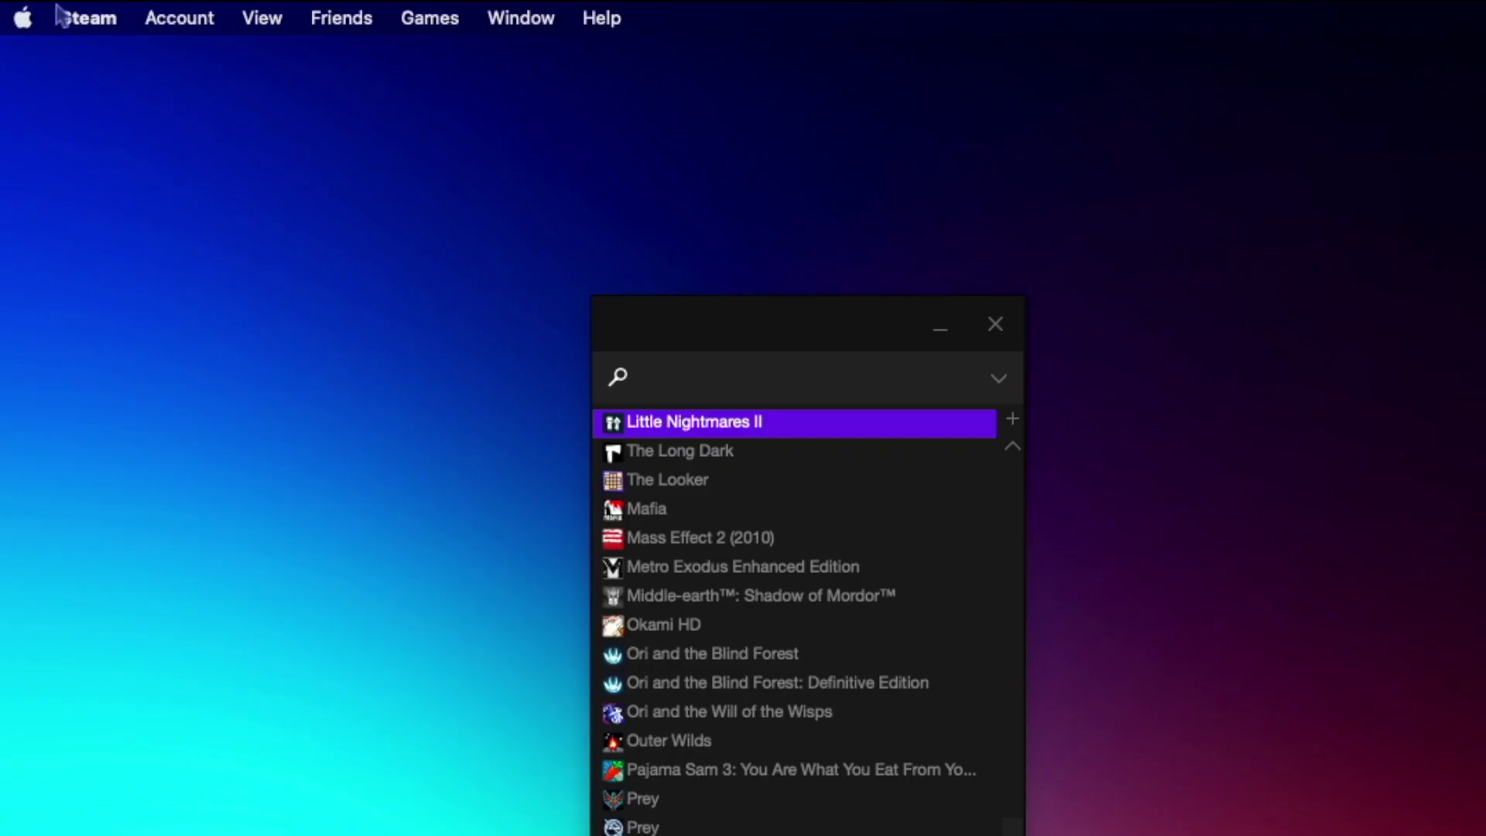
# - Open Steam's preferences from the compact game list
pyautogui.click(82, 17)
pyautogui.click(124, 91)
pyautogui.click(1238, 567)
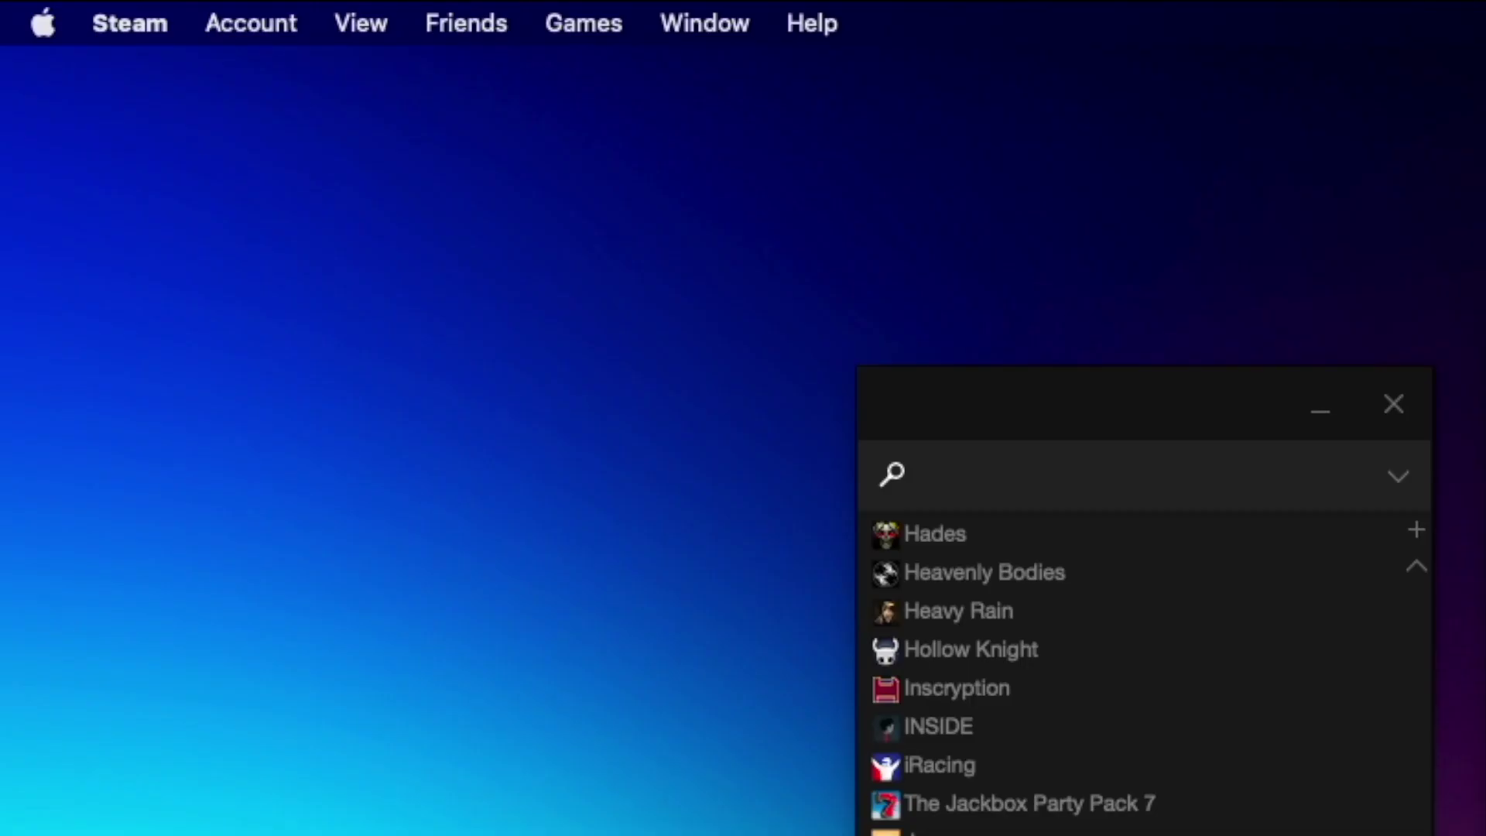
pyautogui.click(123, 22)
pyautogui.click(183, 110)
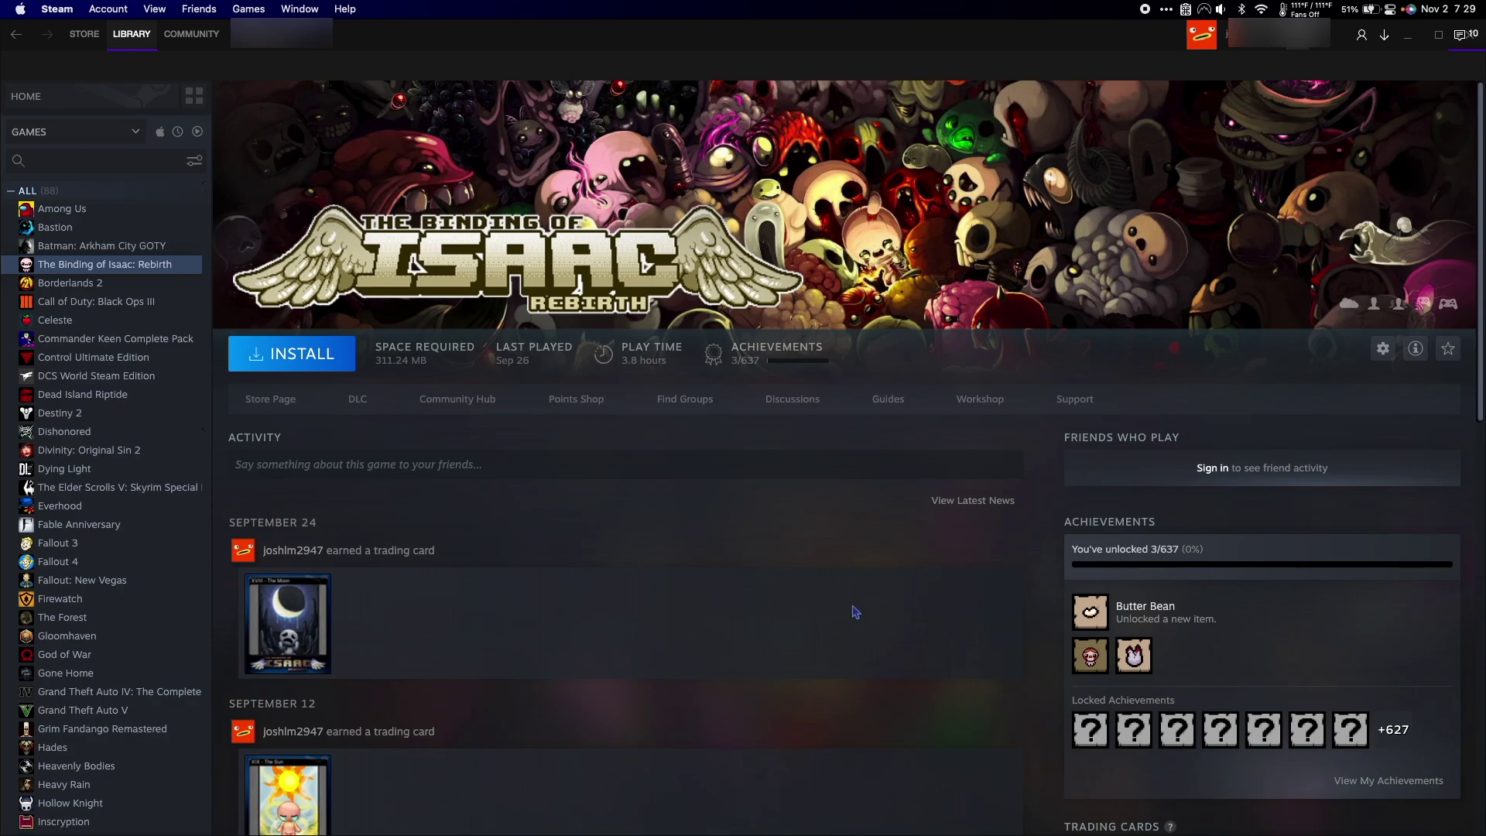
# - Switch the Steam window to Small Mode
pyautogui.click(292, 8)
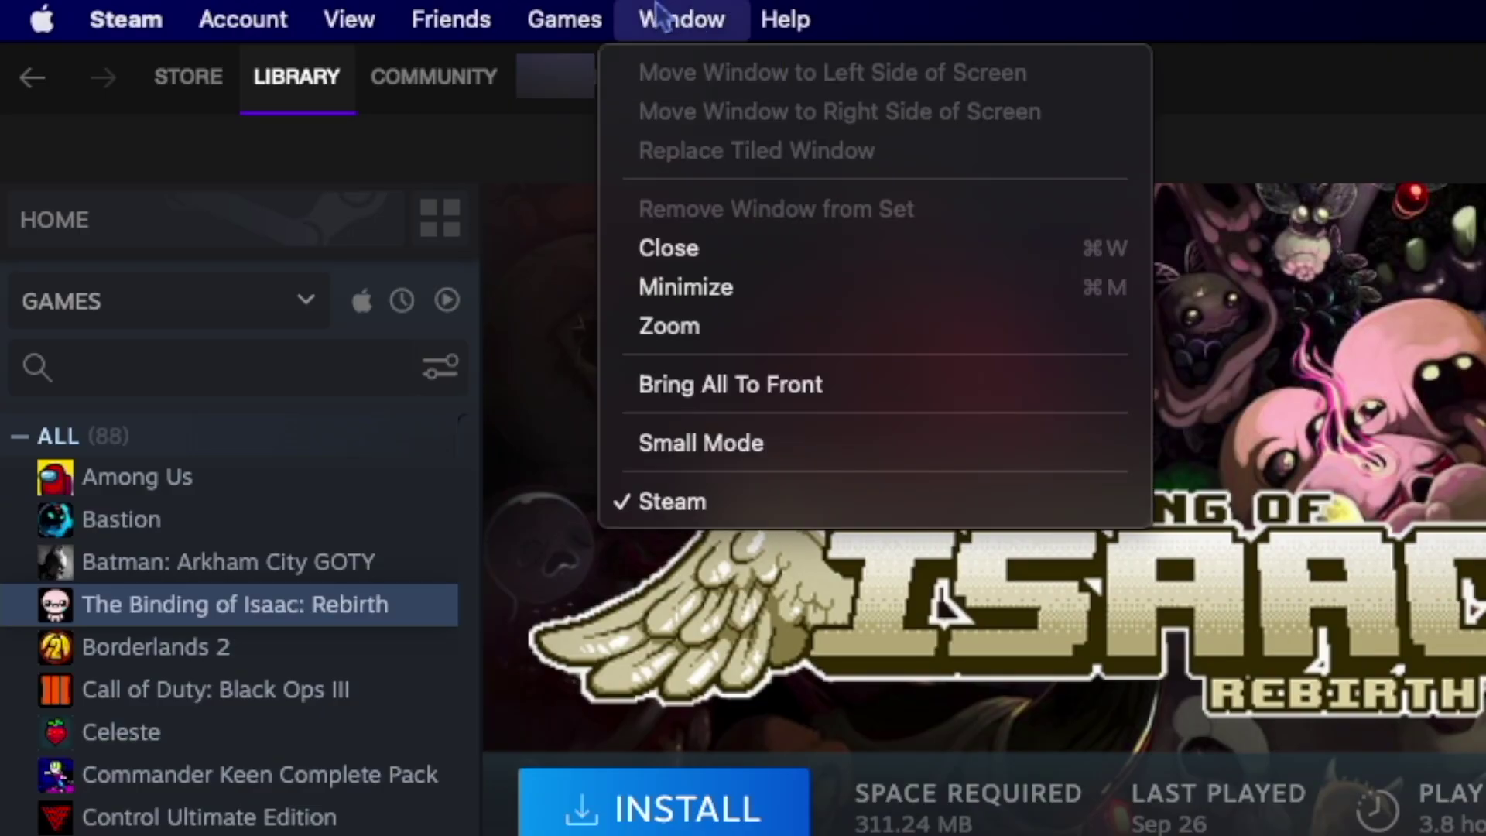
pyautogui.click(673, 442)
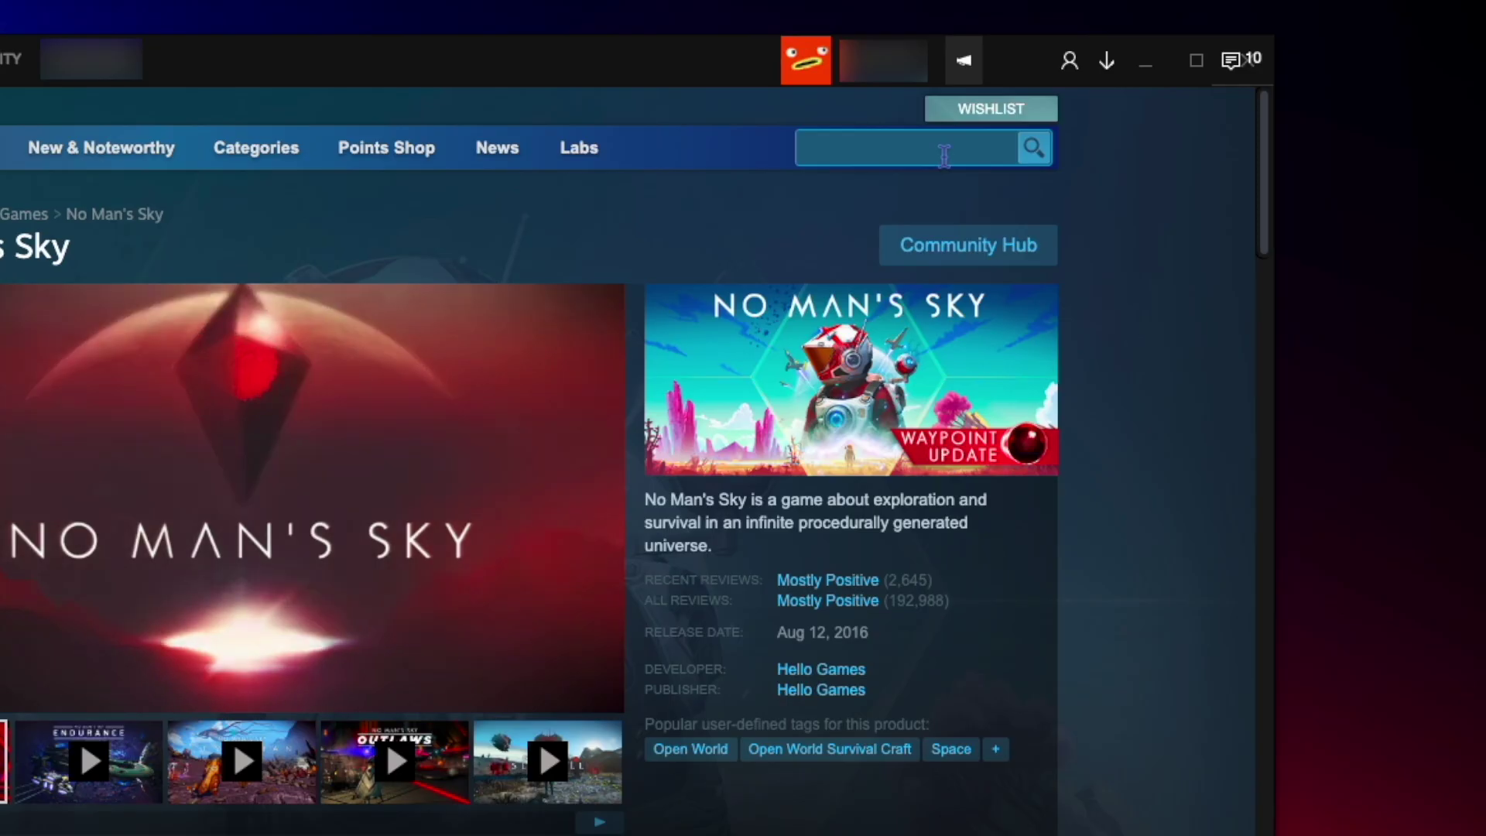
# - Search the Steam store for "prey"
pyautogui.click(944, 155)
pyautogui.write('prey')
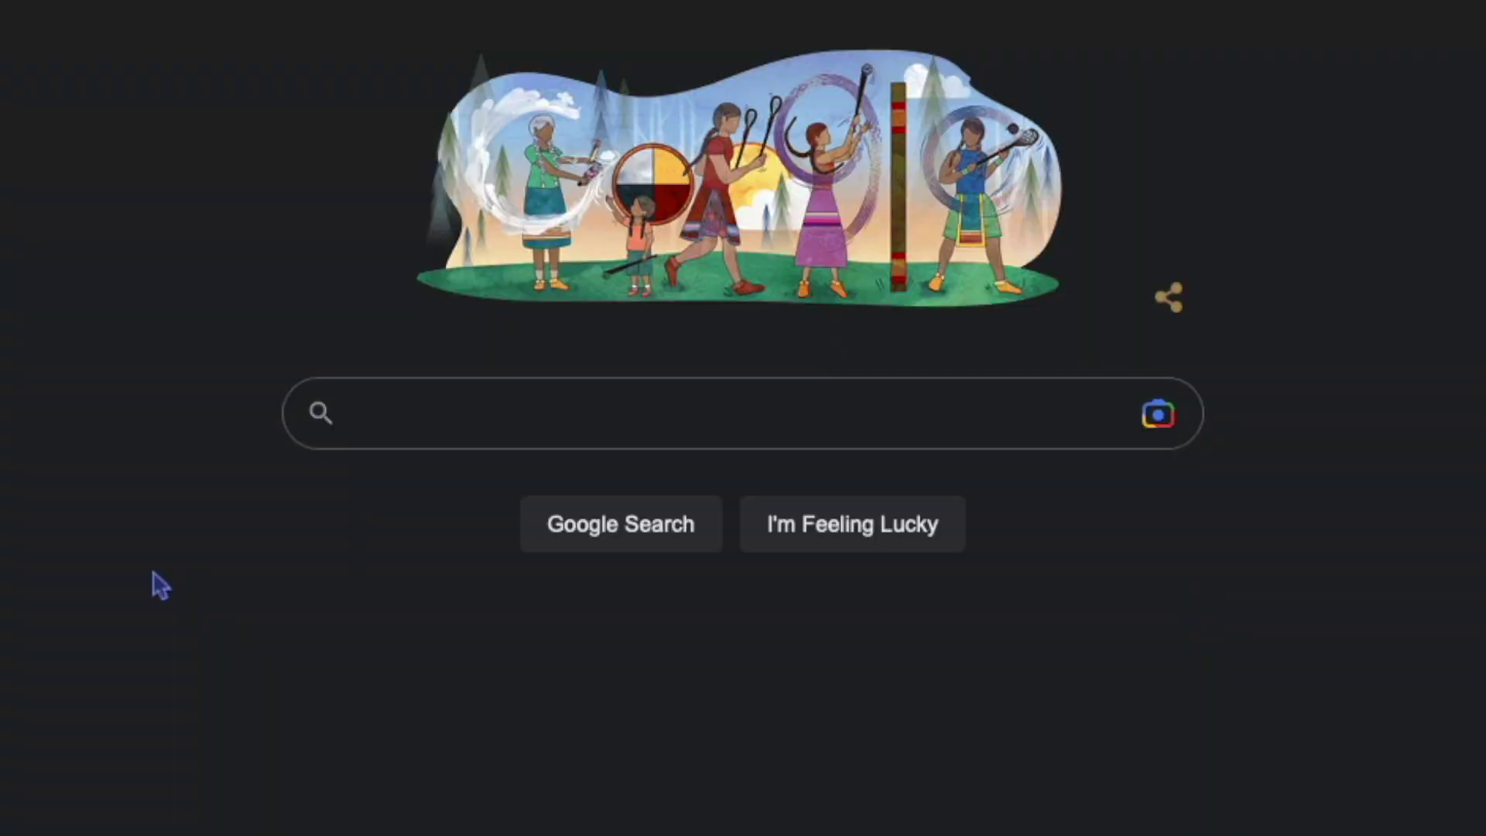
# - Search Google for "prey 2006 buy", skim the results and open the G2A Steam key listing
pyautogui.click(392, 429)
pyautogui.write('prey ')
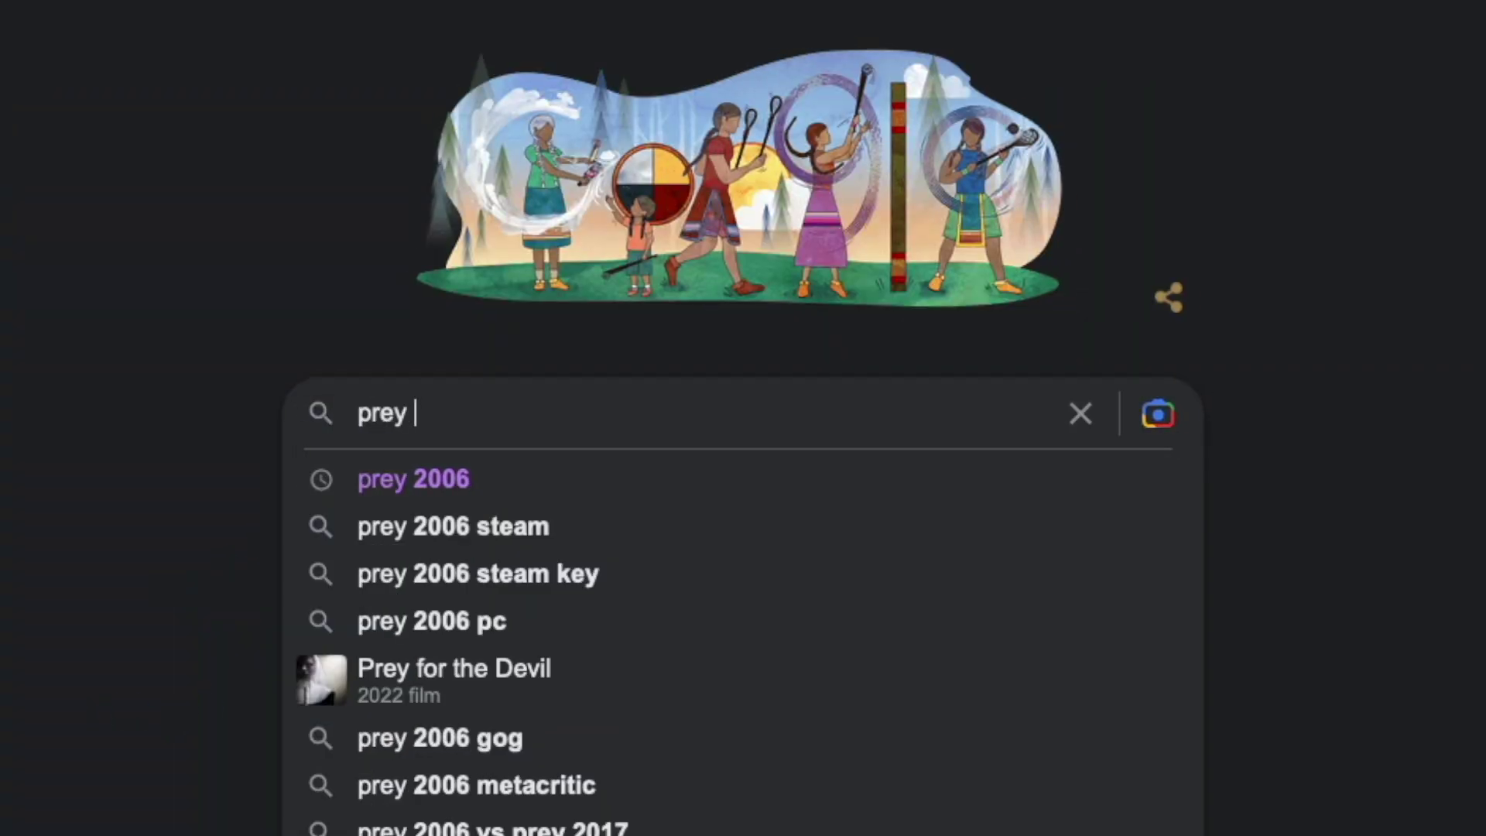
pyautogui.write('2006 buy')
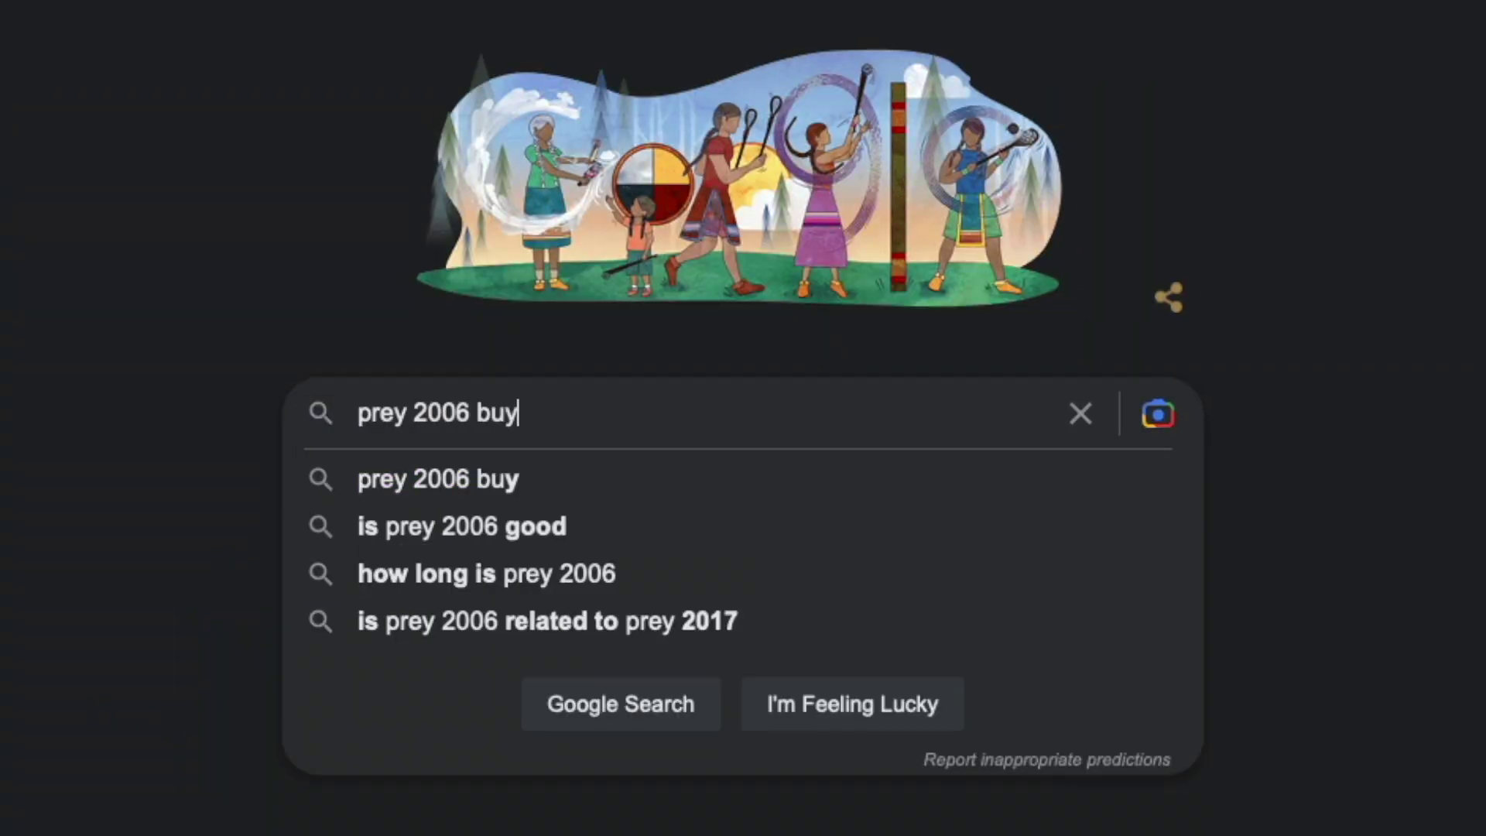
pyautogui.press('Return')
pyautogui.scroll(-8, 371, 534)
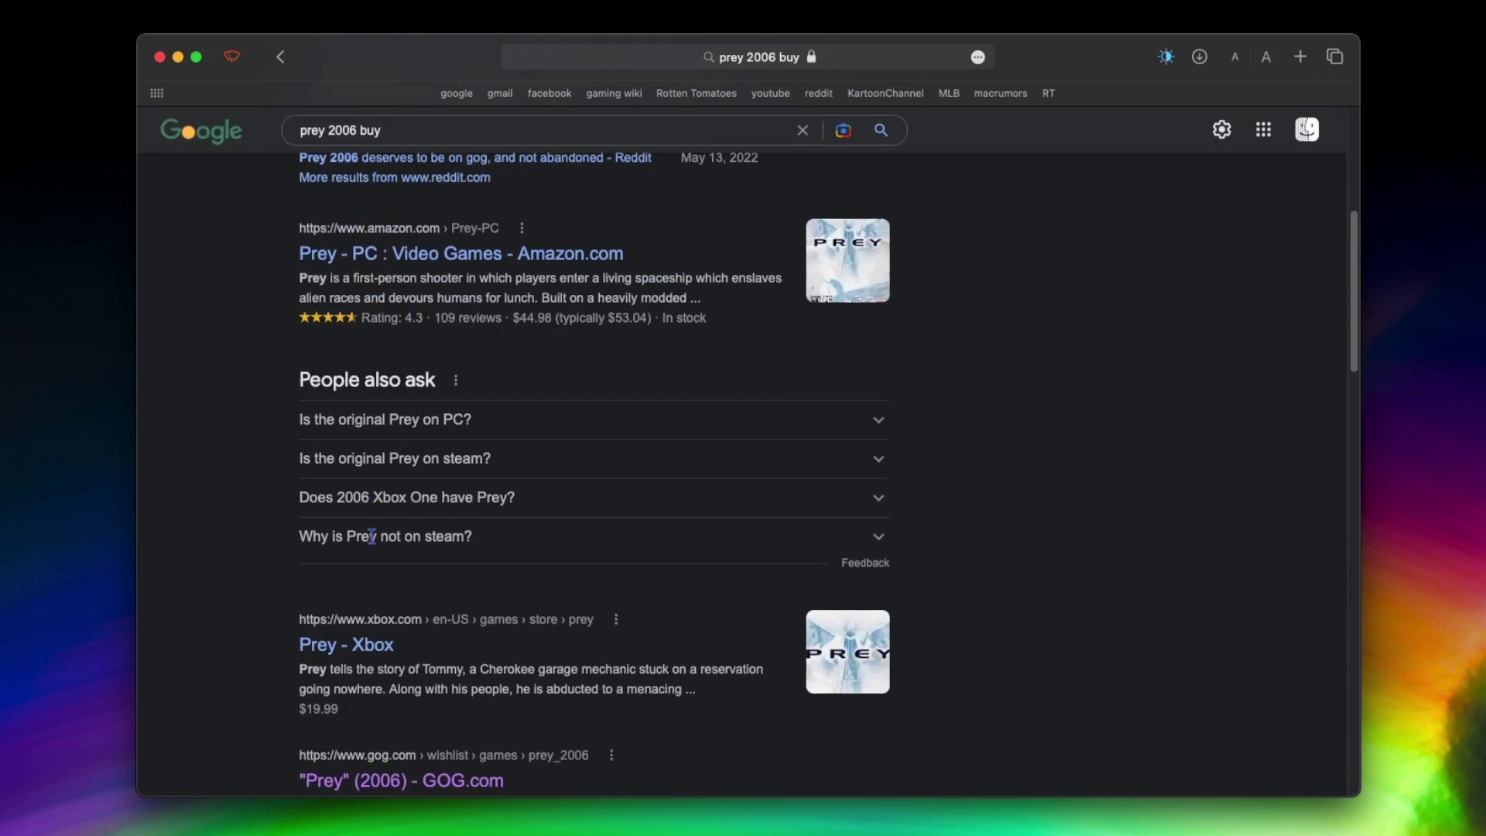
pyautogui.scroll(6, 375, 540)
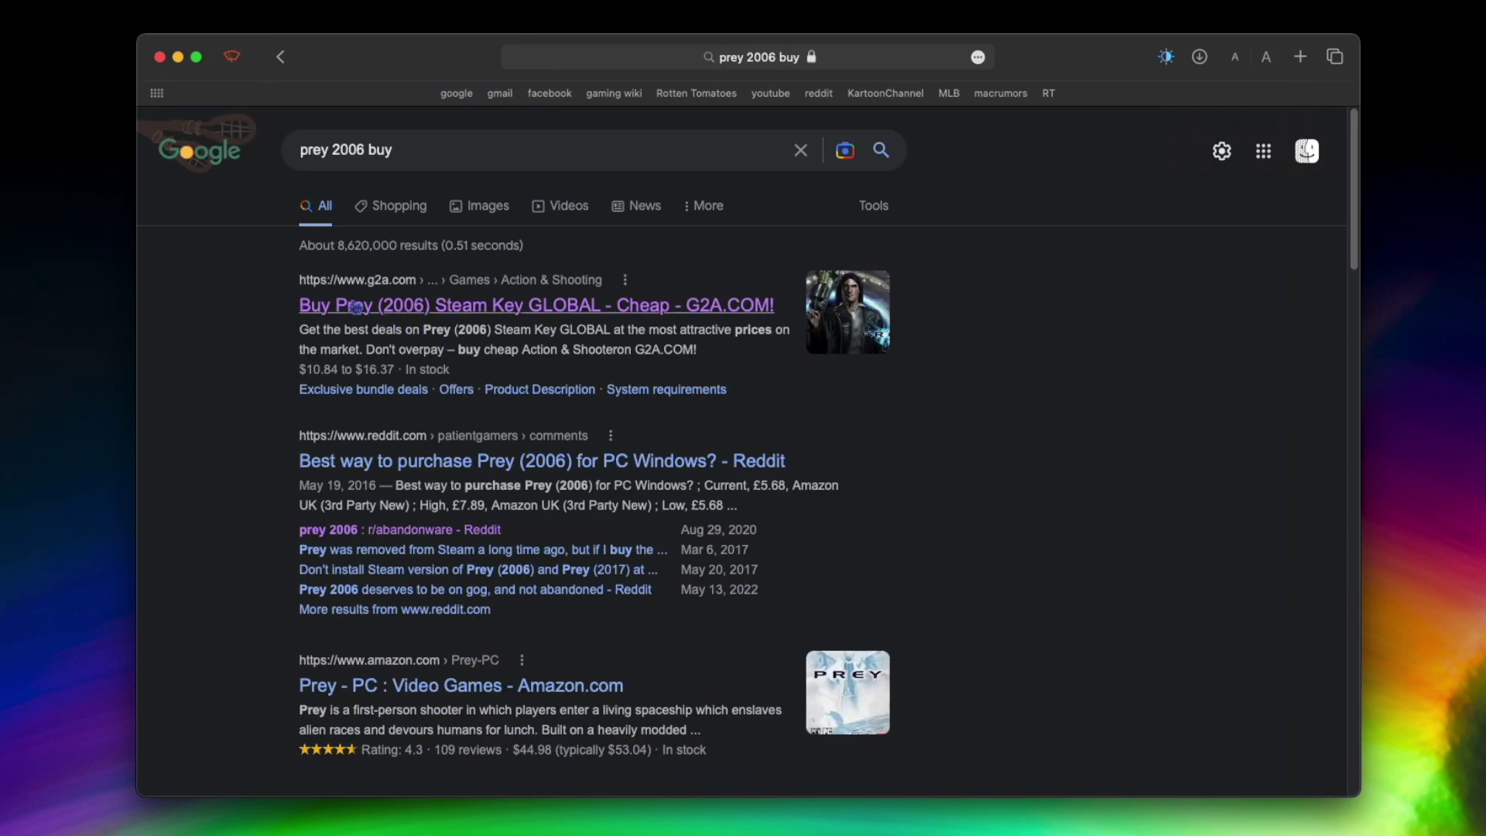
pyautogui.click(367, 311)
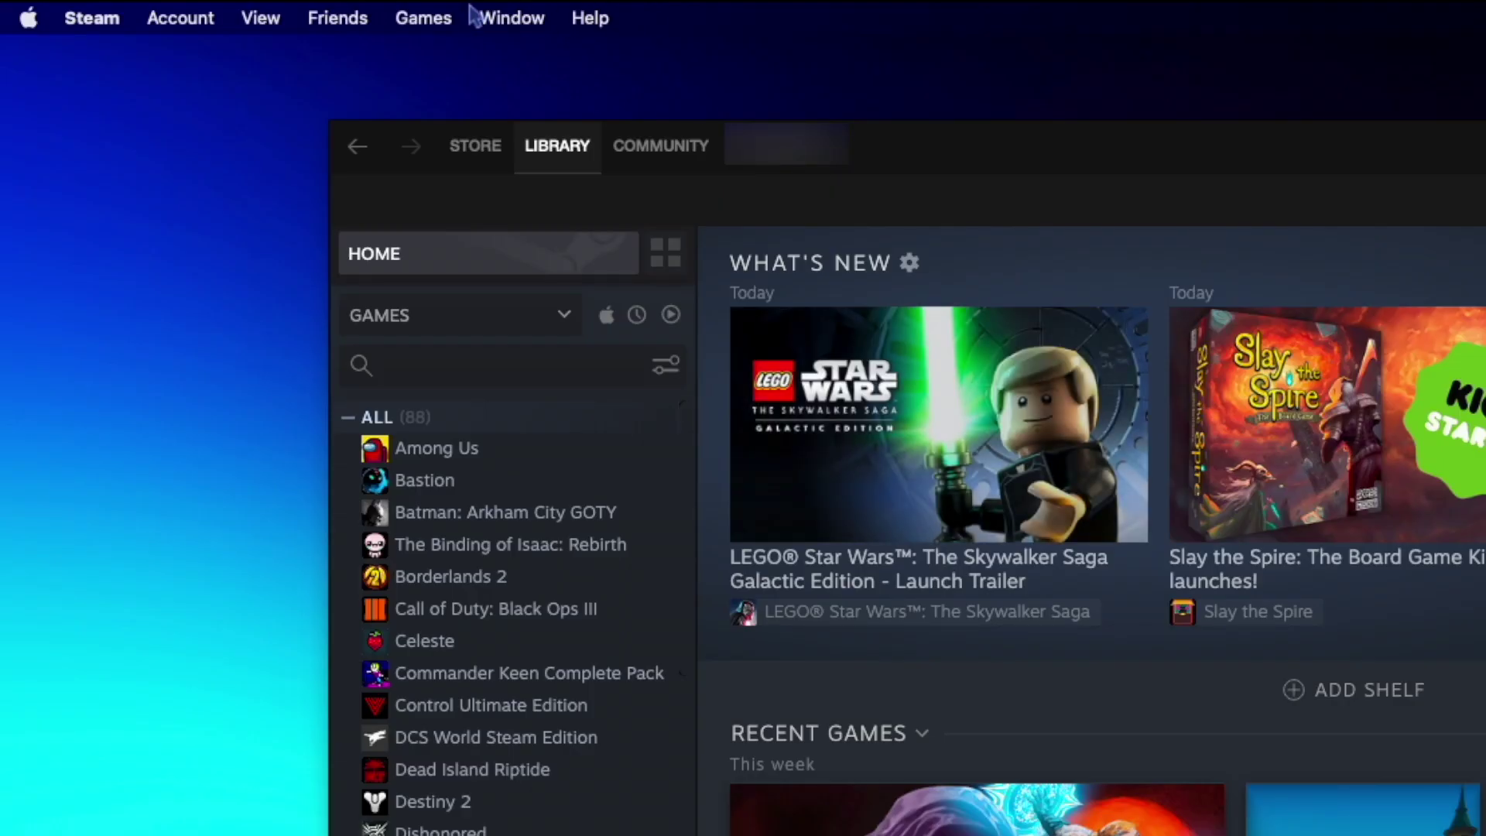
# - Begin activating a product on Steam and advance through the wizard's opening pages
pyautogui.click(253, 8)
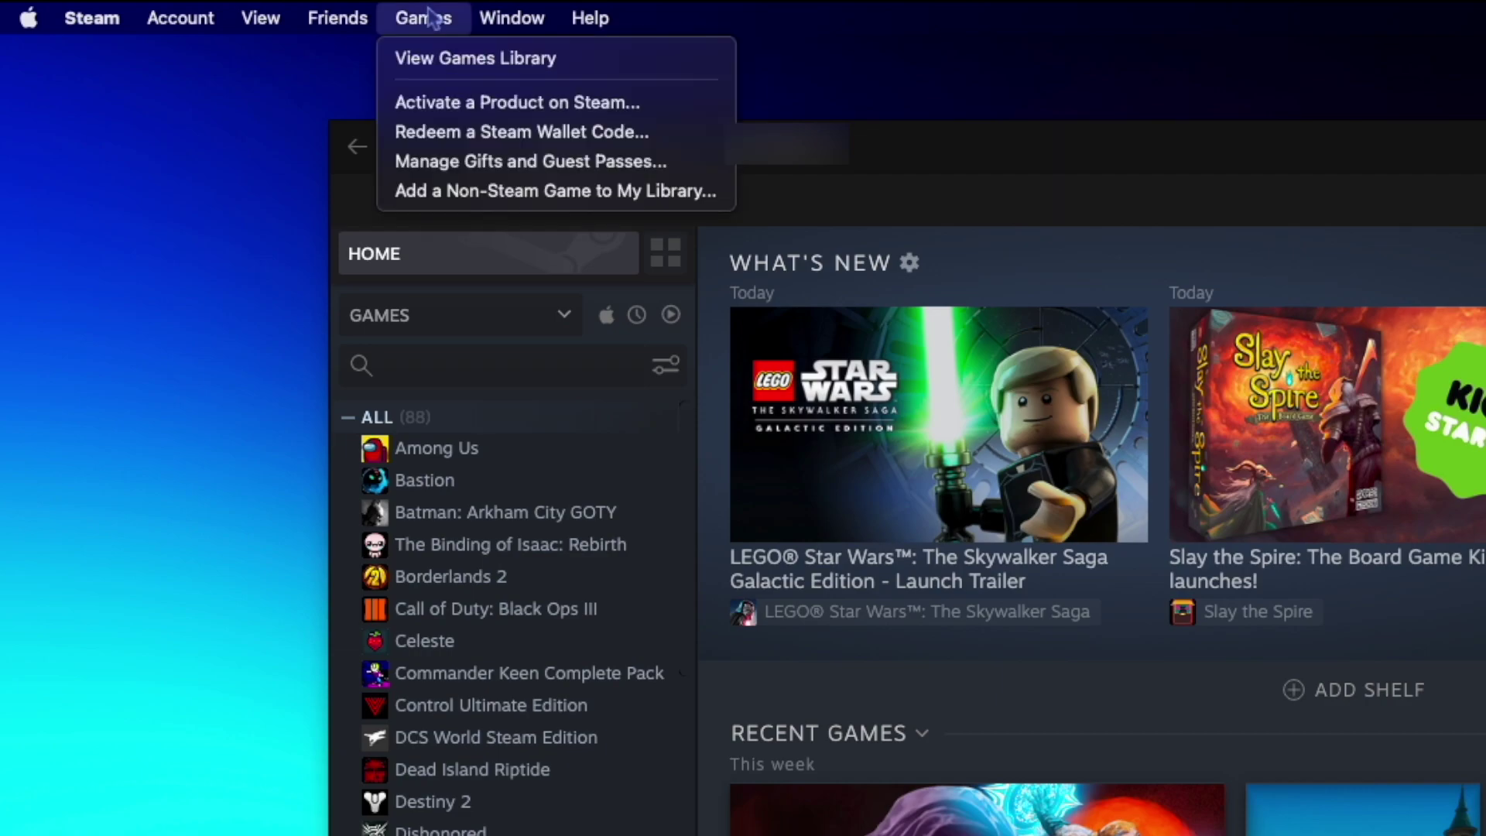
pyautogui.click(433, 99)
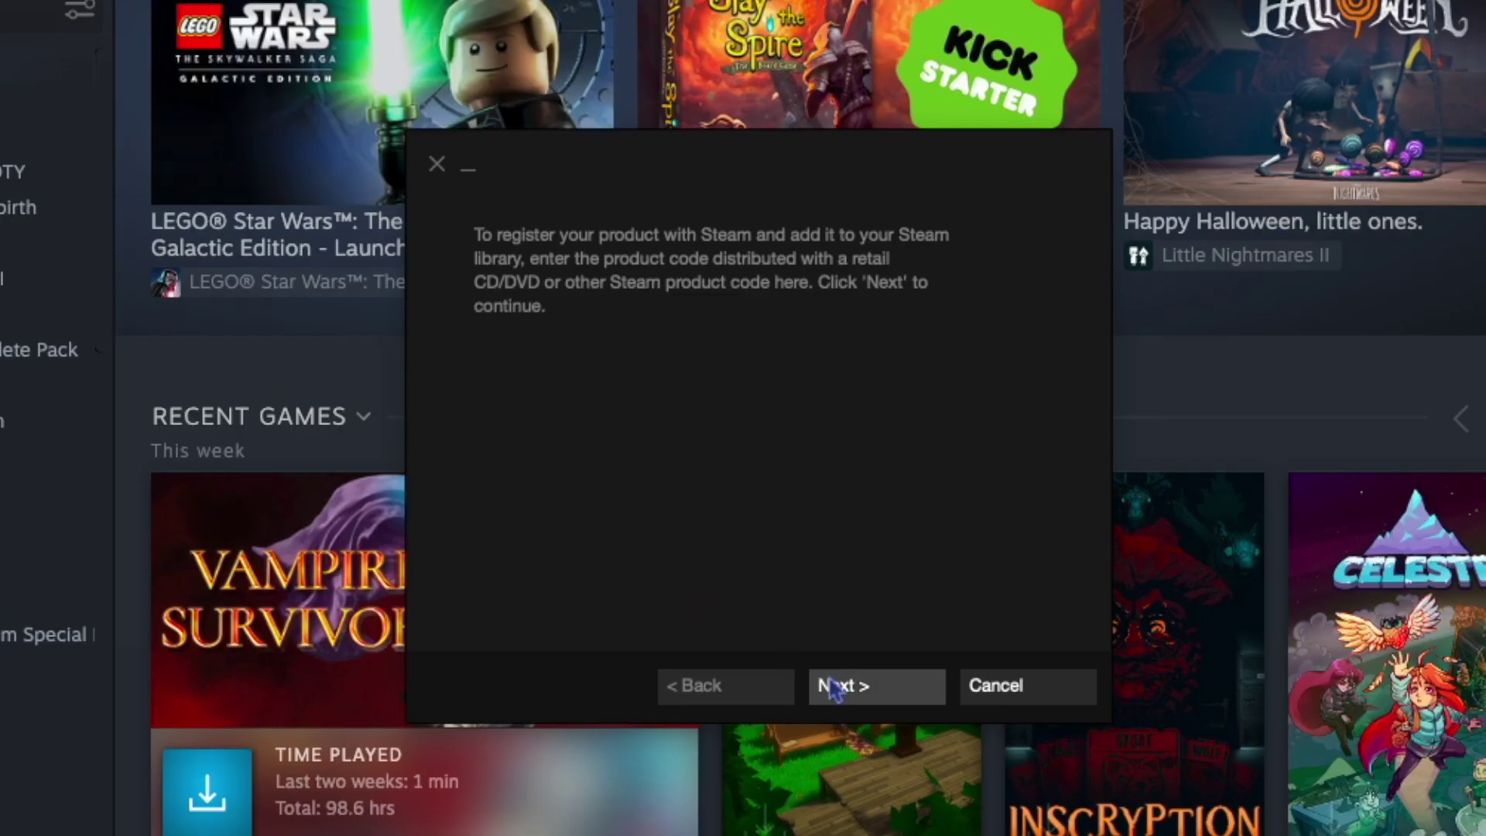
pyautogui.click(834, 687)
pyautogui.click(834, 688)
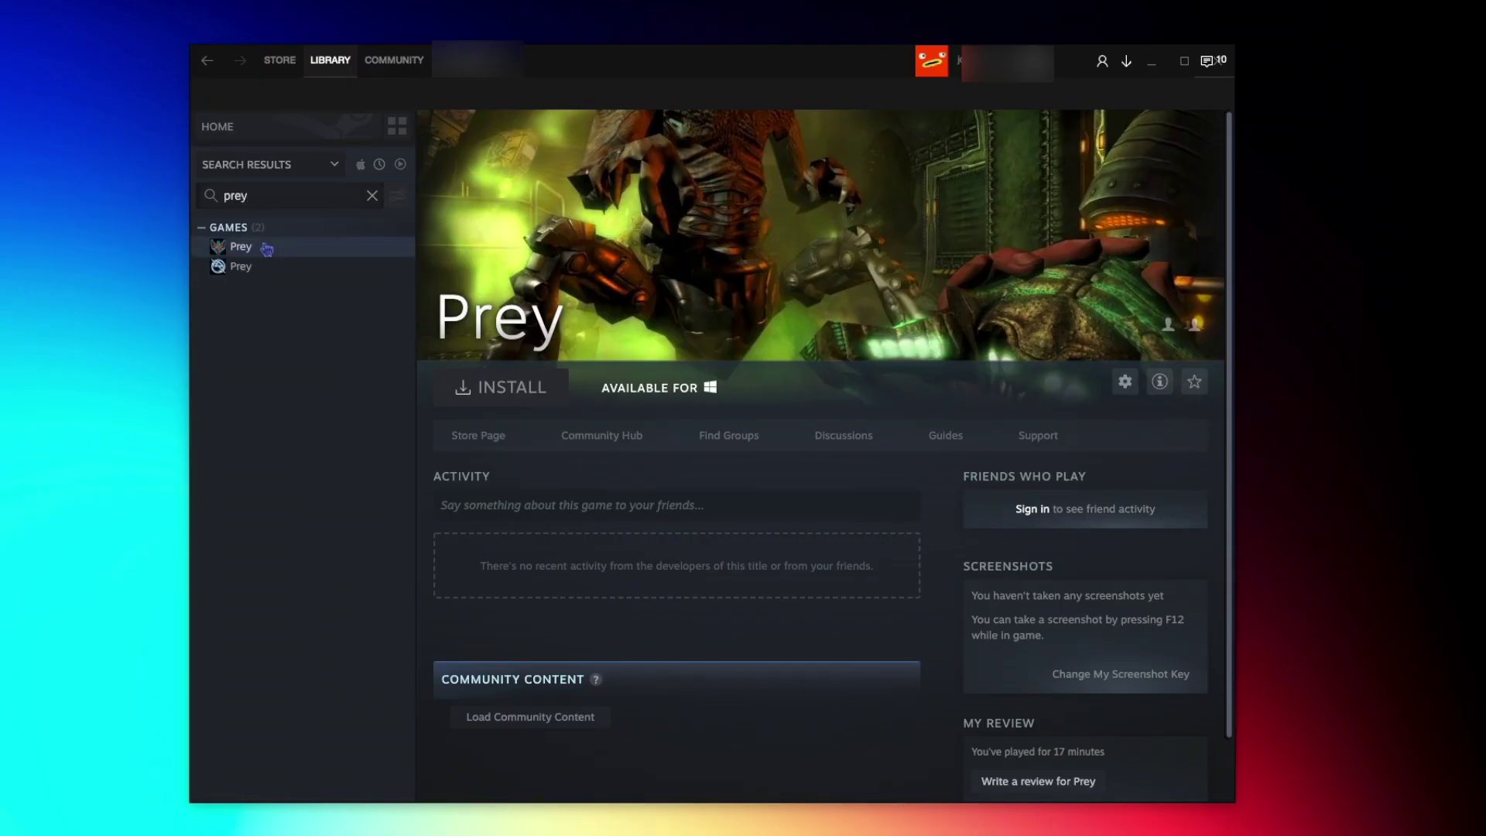
pyautogui.scroll(-1, 586, 385)
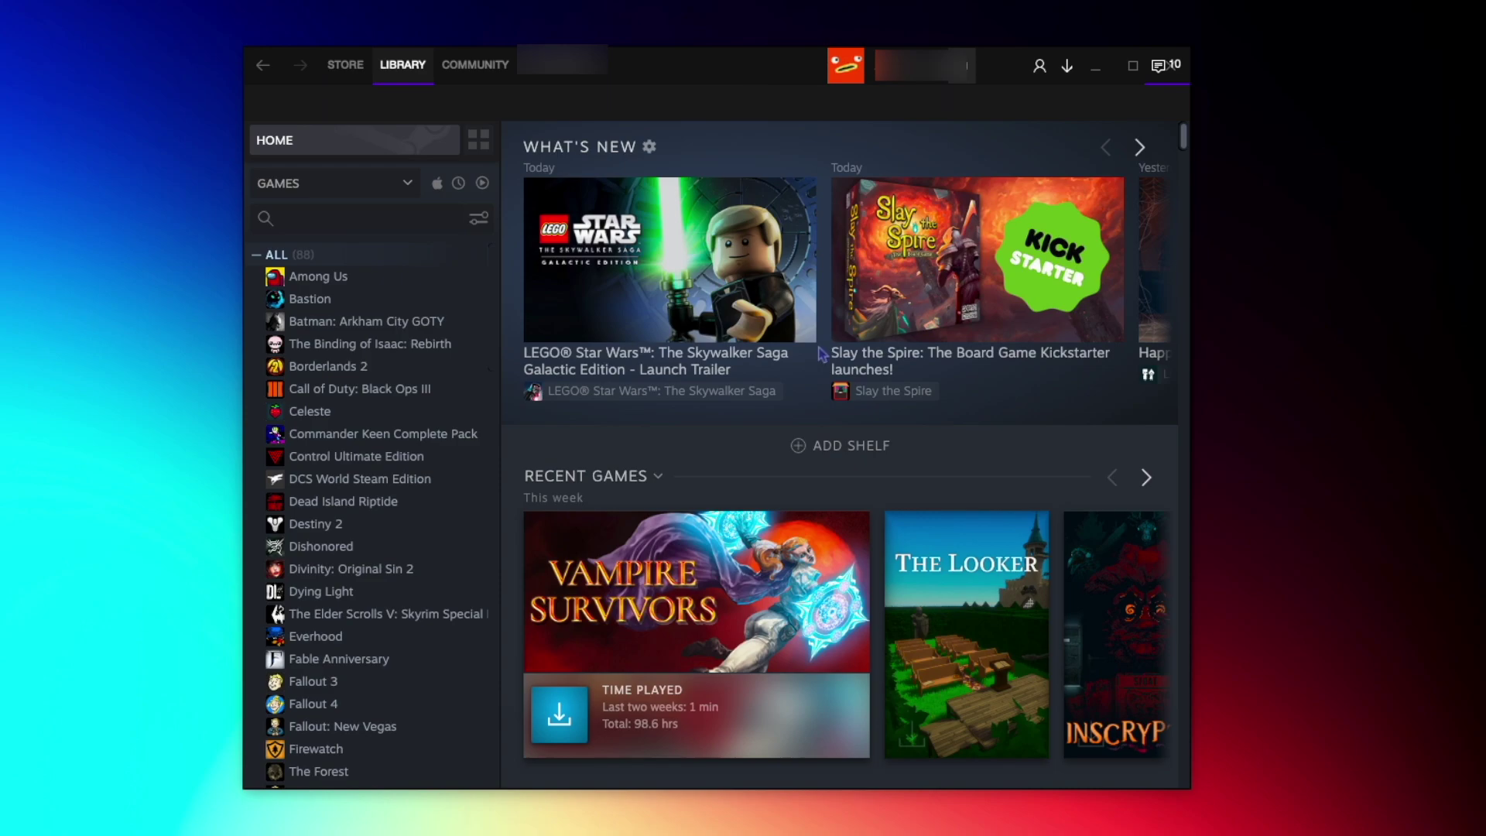
# - Switch to Safari, search Google for "best skins for steam" and open PC Gamer's best Steam skins article
pyautogui.press('super+Tab')
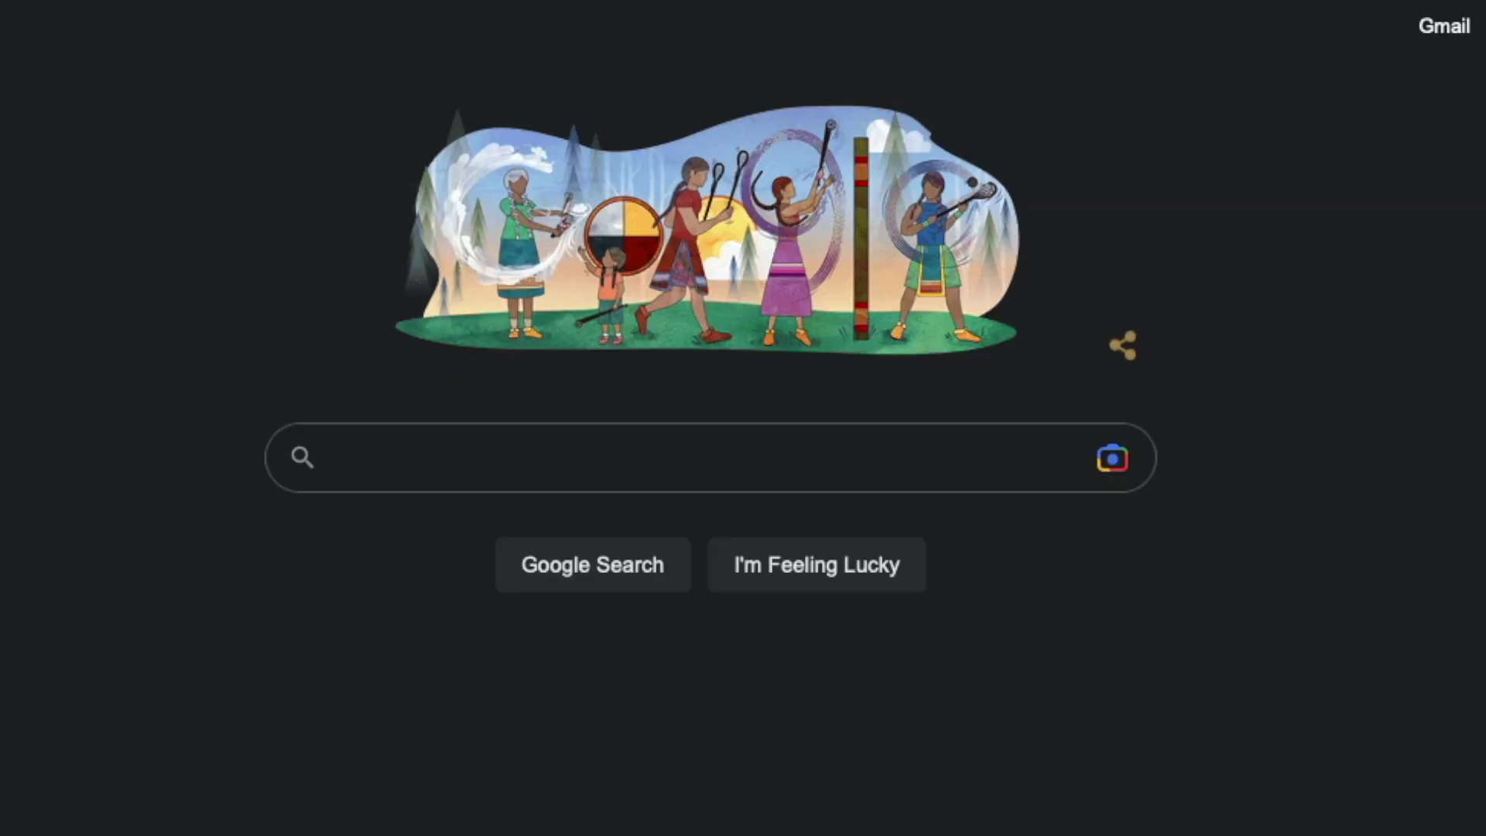
pyautogui.write('best s')
pyautogui.press('Down')
pyautogui.press('Return')
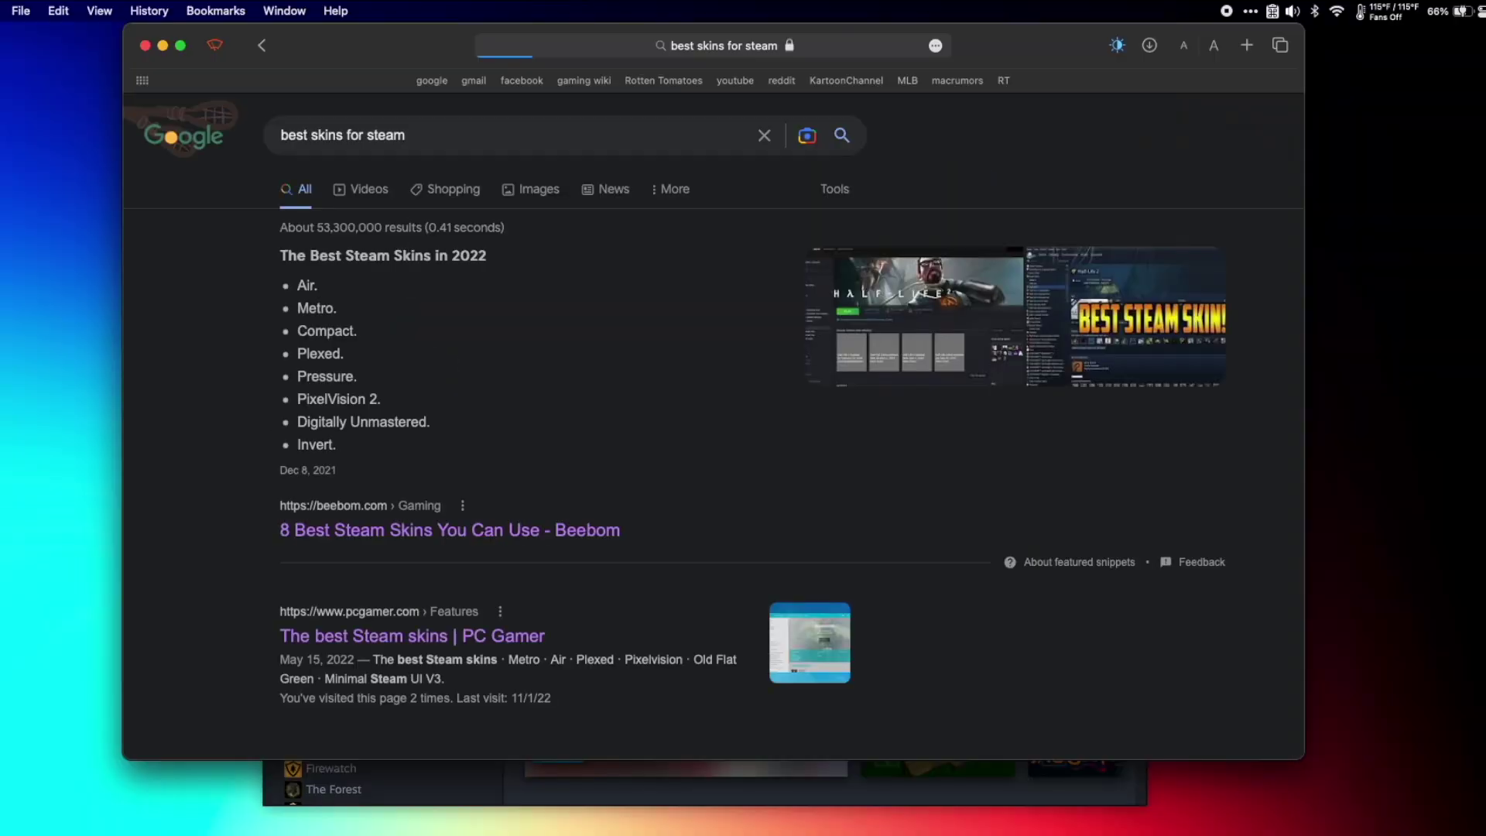
pyautogui.scroll(-3, 485, 474)
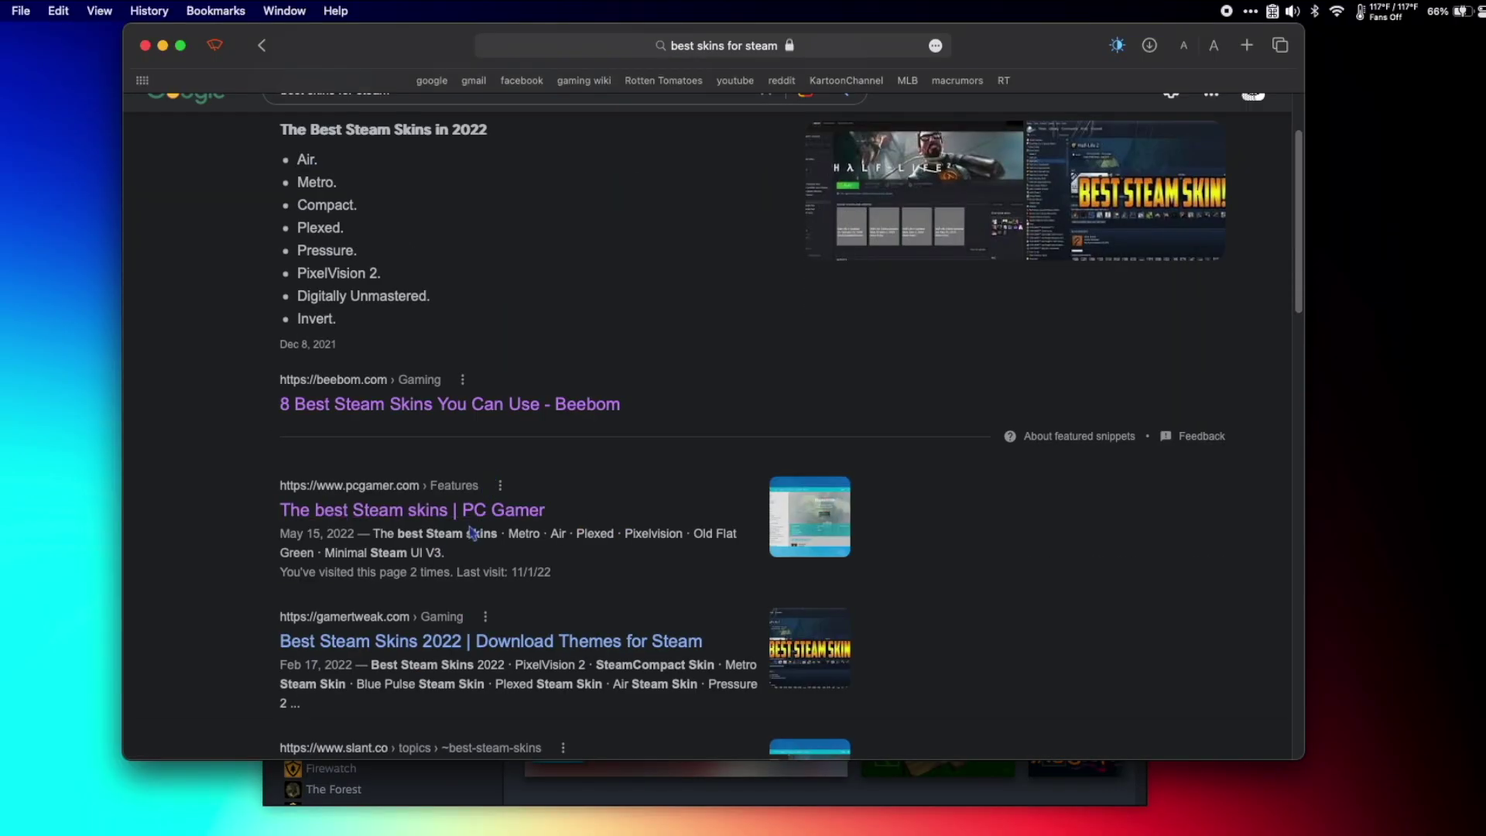
pyautogui.click(417, 514)
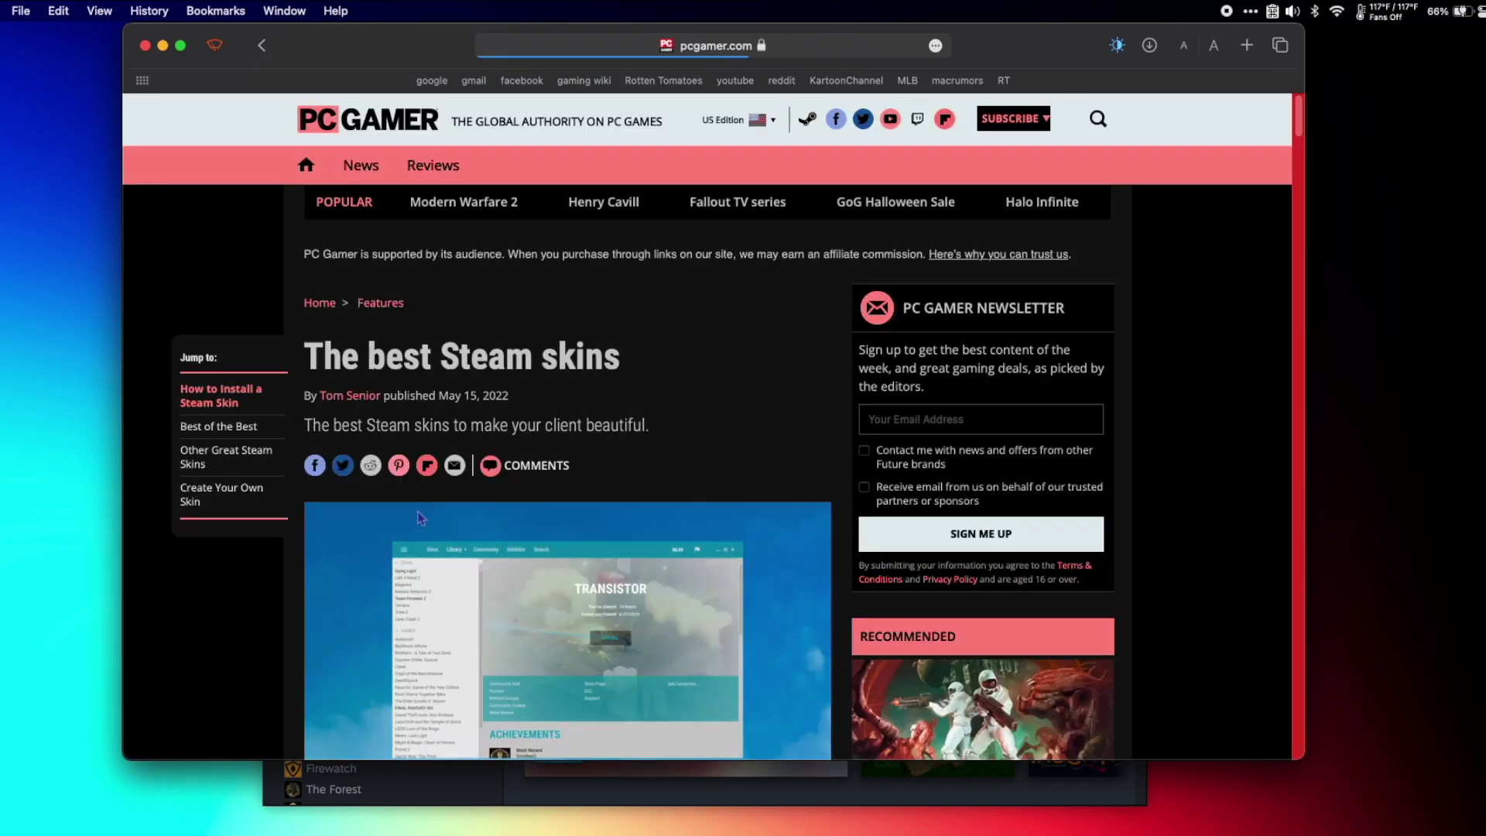
# - Look through the recommended skins and download 2018-0725.zip for the Air skin from steamskins.org, allowing downloads from that site
pyautogui.scroll(-15, 537, 449)
pyautogui.scroll(-8, 376, 290)
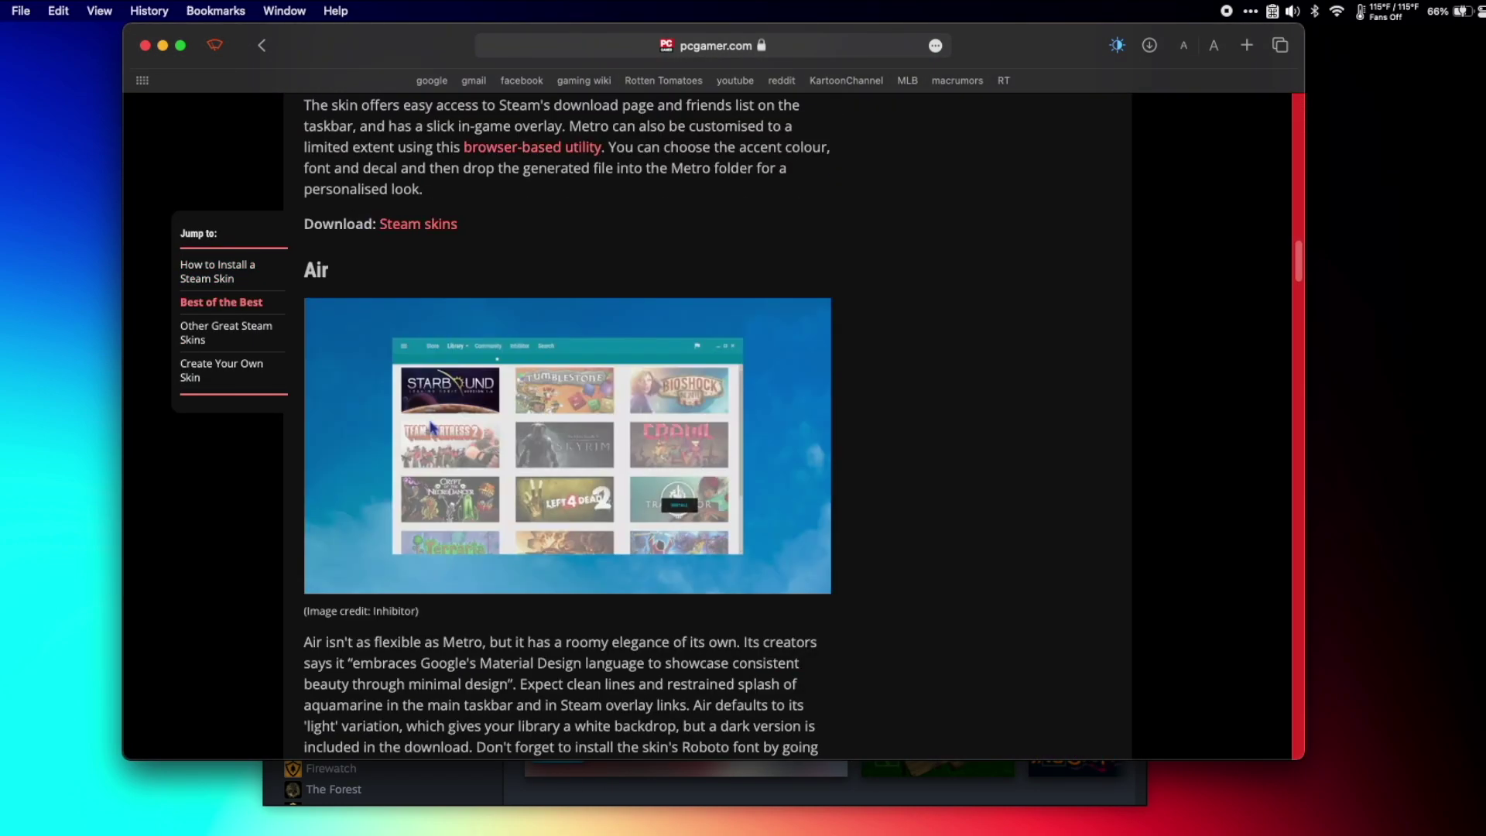
pyautogui.scroll(-6, 438, 427)
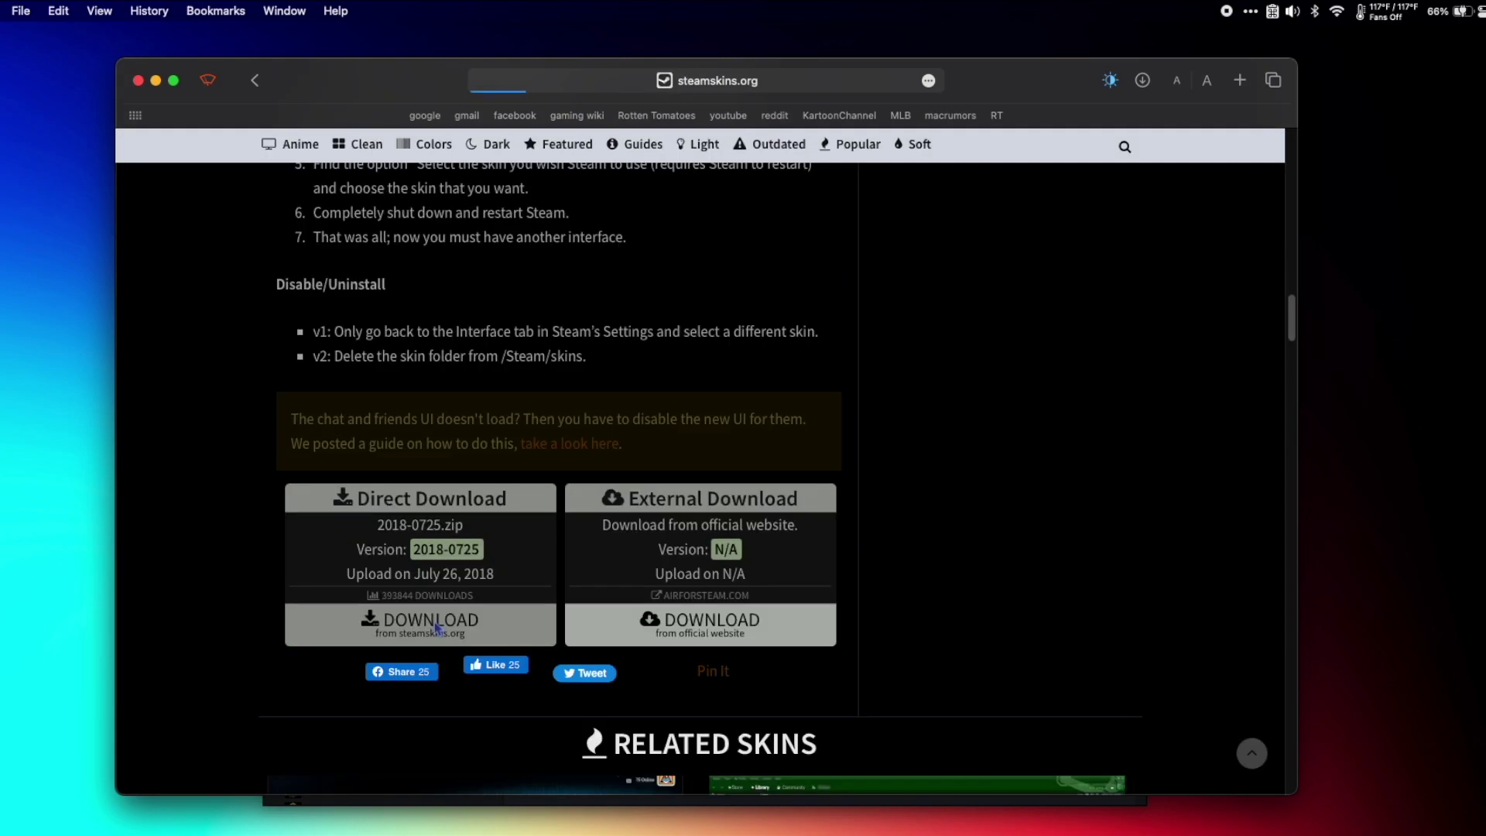
pyautogui.click(434, 625)
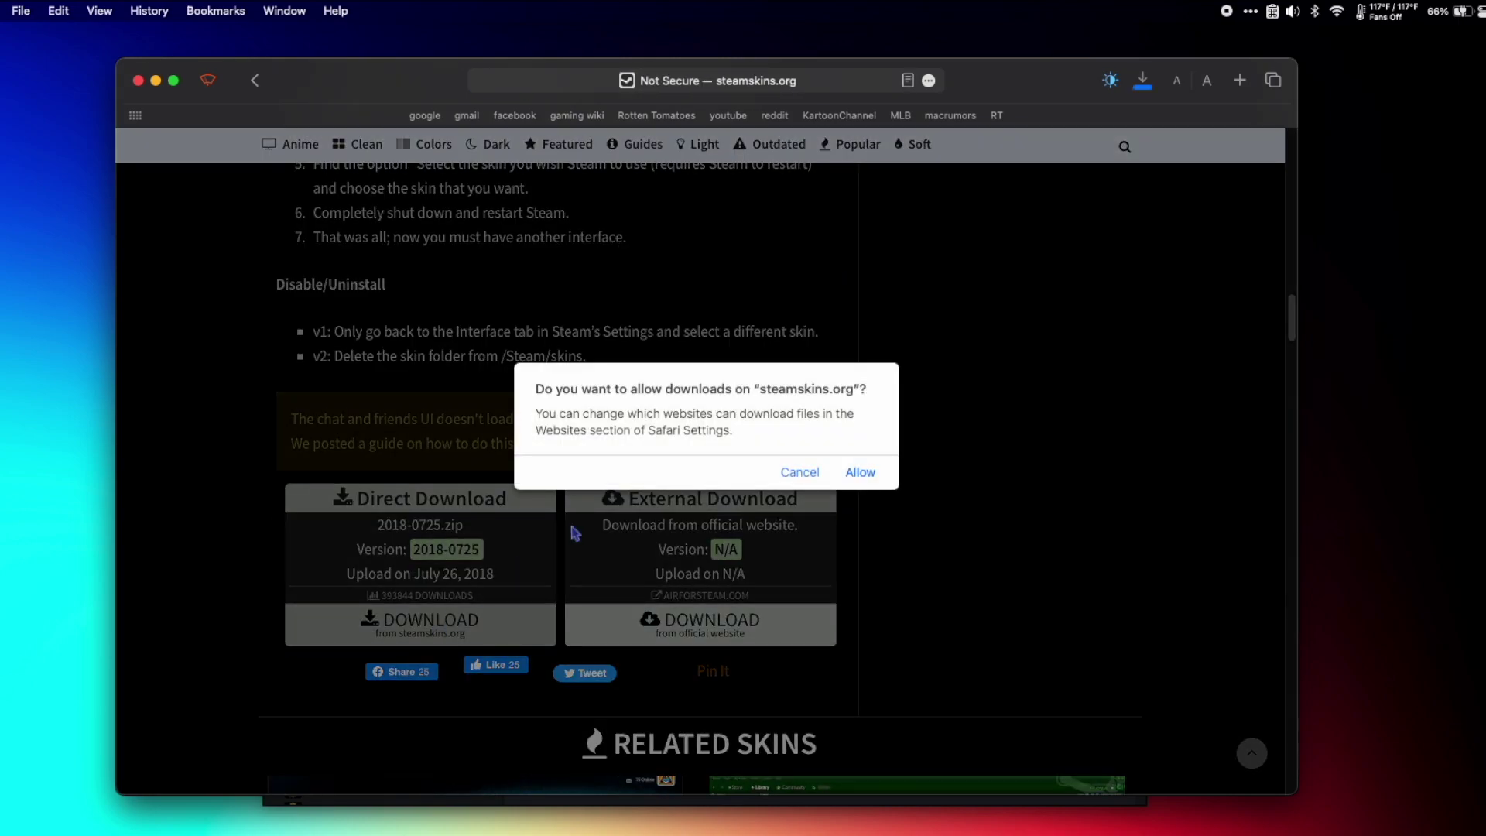
pyautogui.click(851, 473)
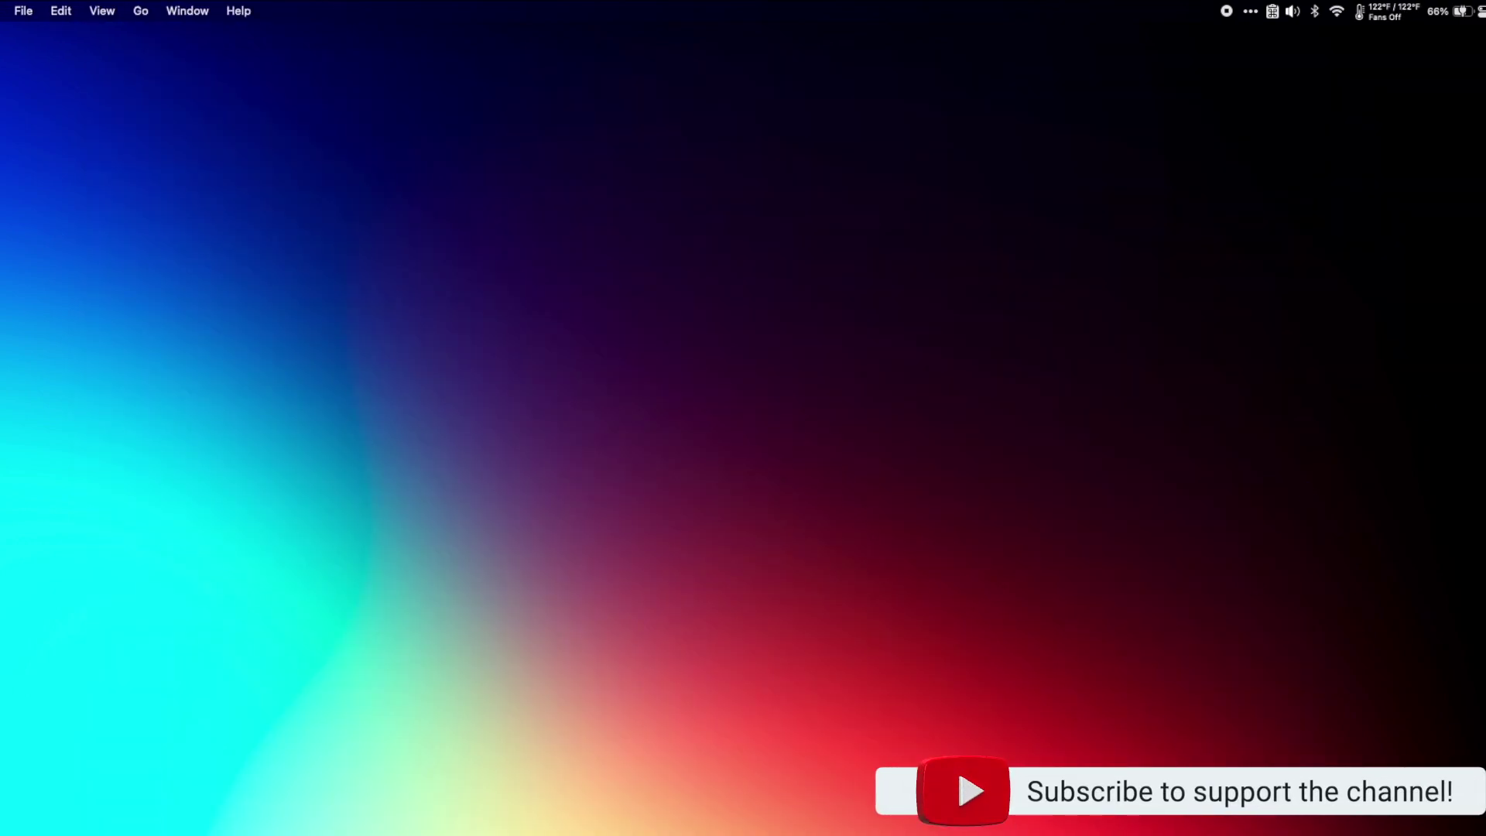
# - Switch to Finder, go to the home folder and expand Application Support inside the Library folder
pyautogui.click(524, 817)
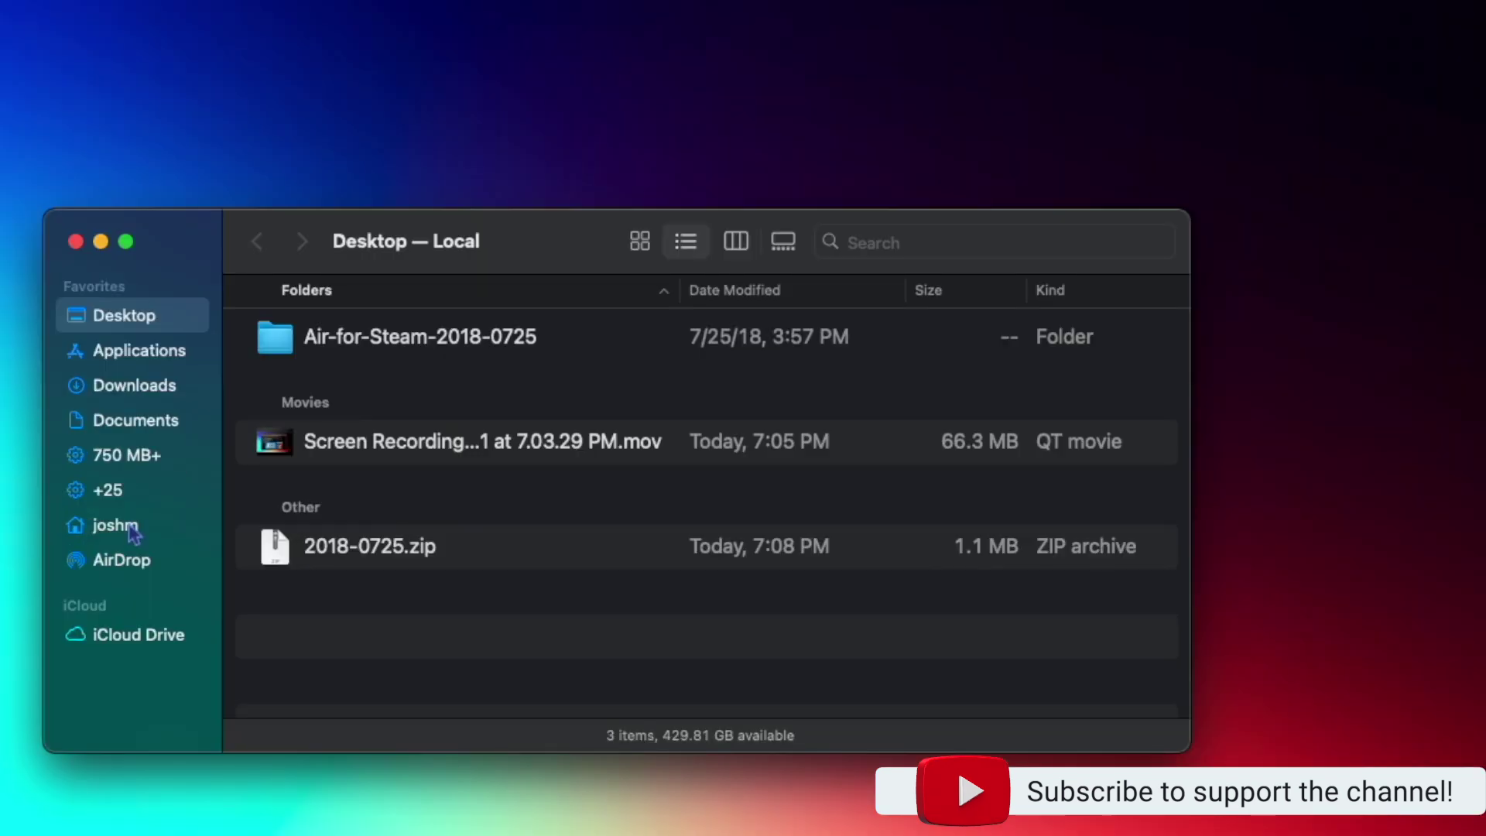
pyautogui.click(318, 511)
pyautogui.click(256, 488)
pyautogui.click(243, 482)
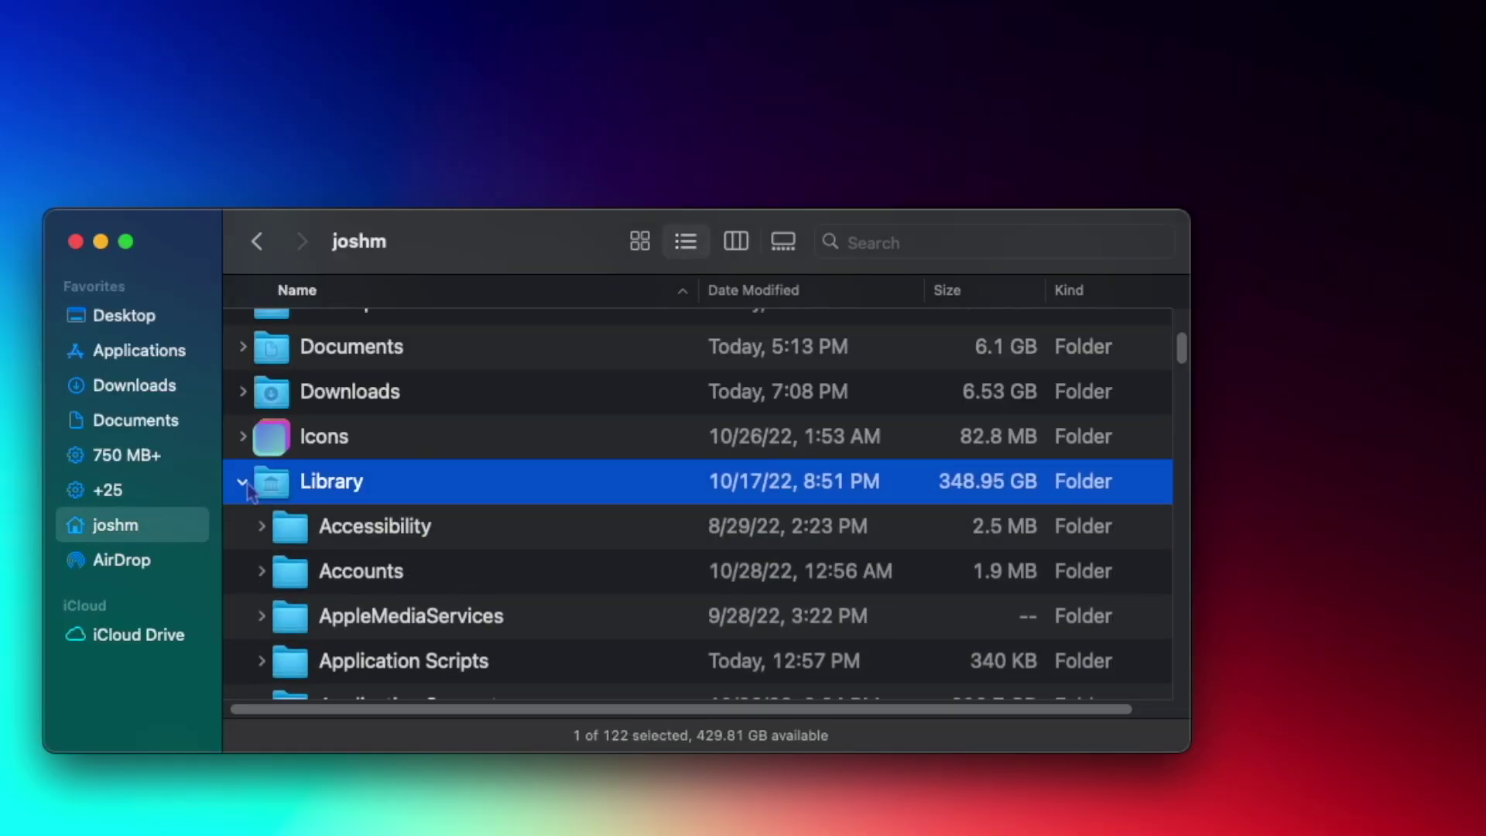
pyautogui.scroll(-4, 267, 534)
pyautogui.click(273, 541)
pyautogui.click(263, 533)
# - Expand the Steam folder within Application Support and open its Steam.AppBundle folder
pyautogui.scroll(-10, 358, 551)
pyautogui.scroll(-15, 367, 548)
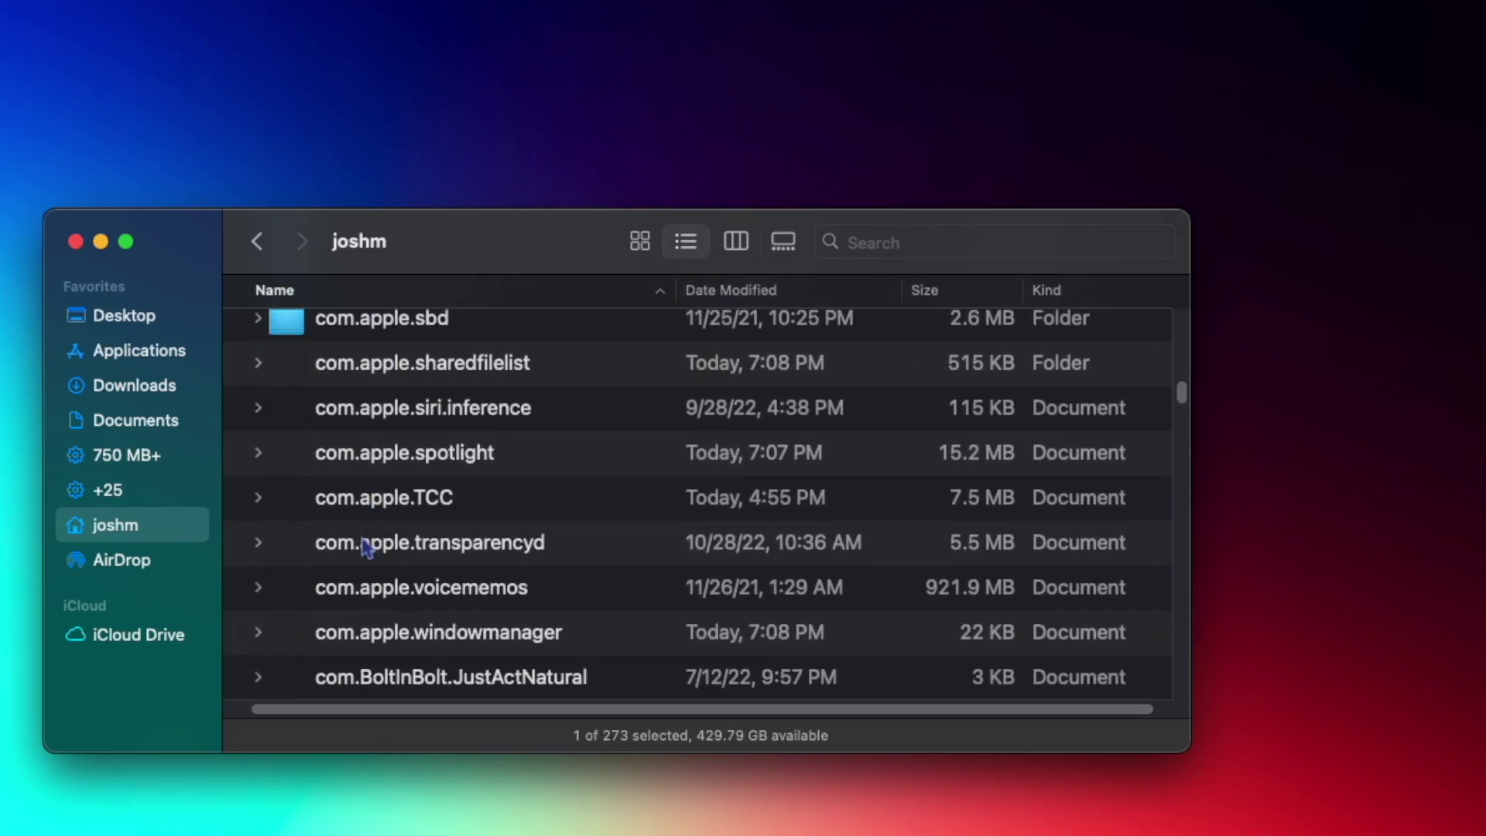
pyautogui.scroll(-15, 363, 546)
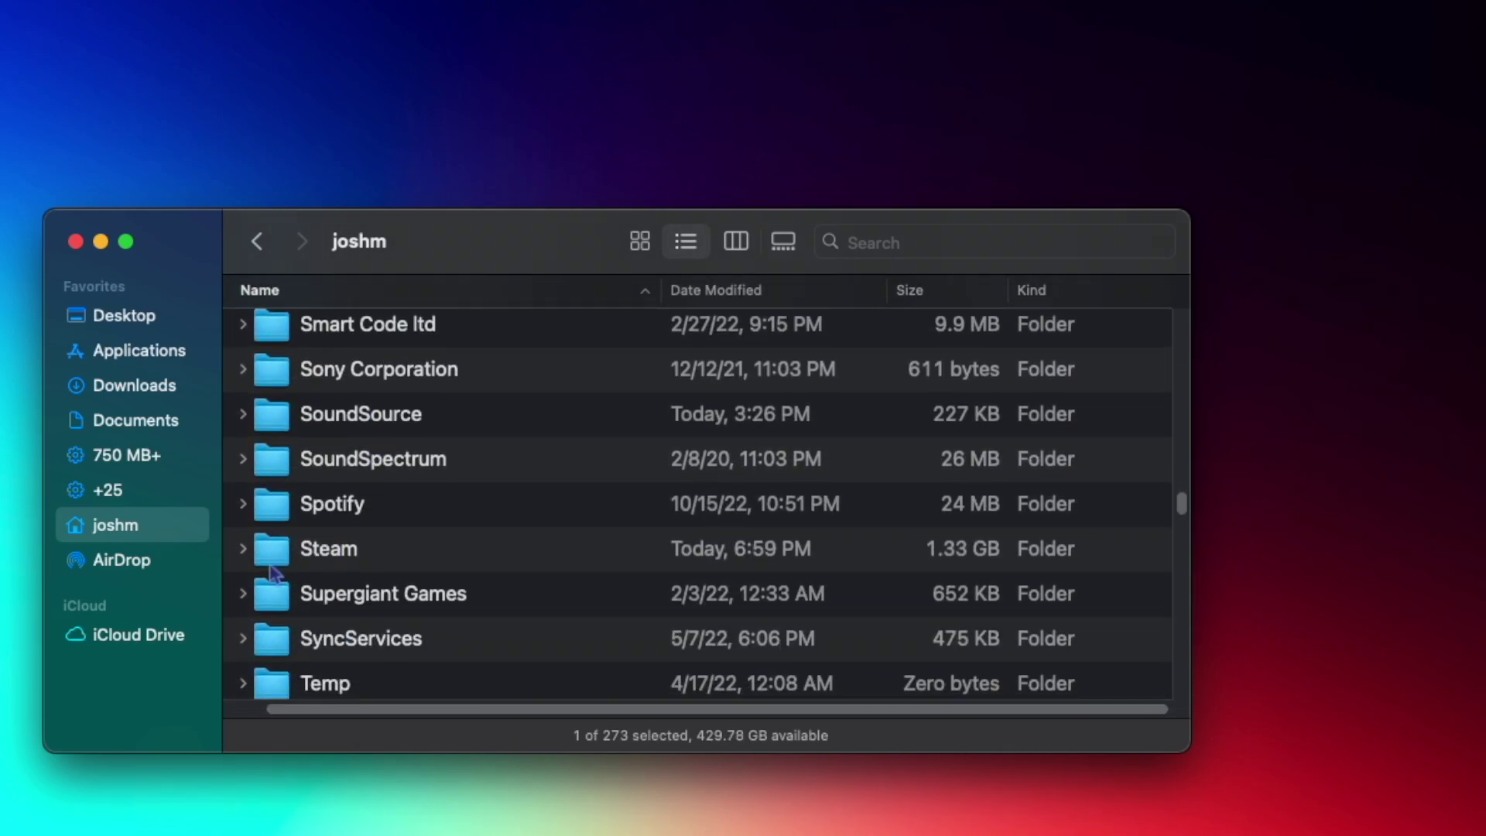
pyautogui.click(242, 550)
pyautogui.click(283, 517)
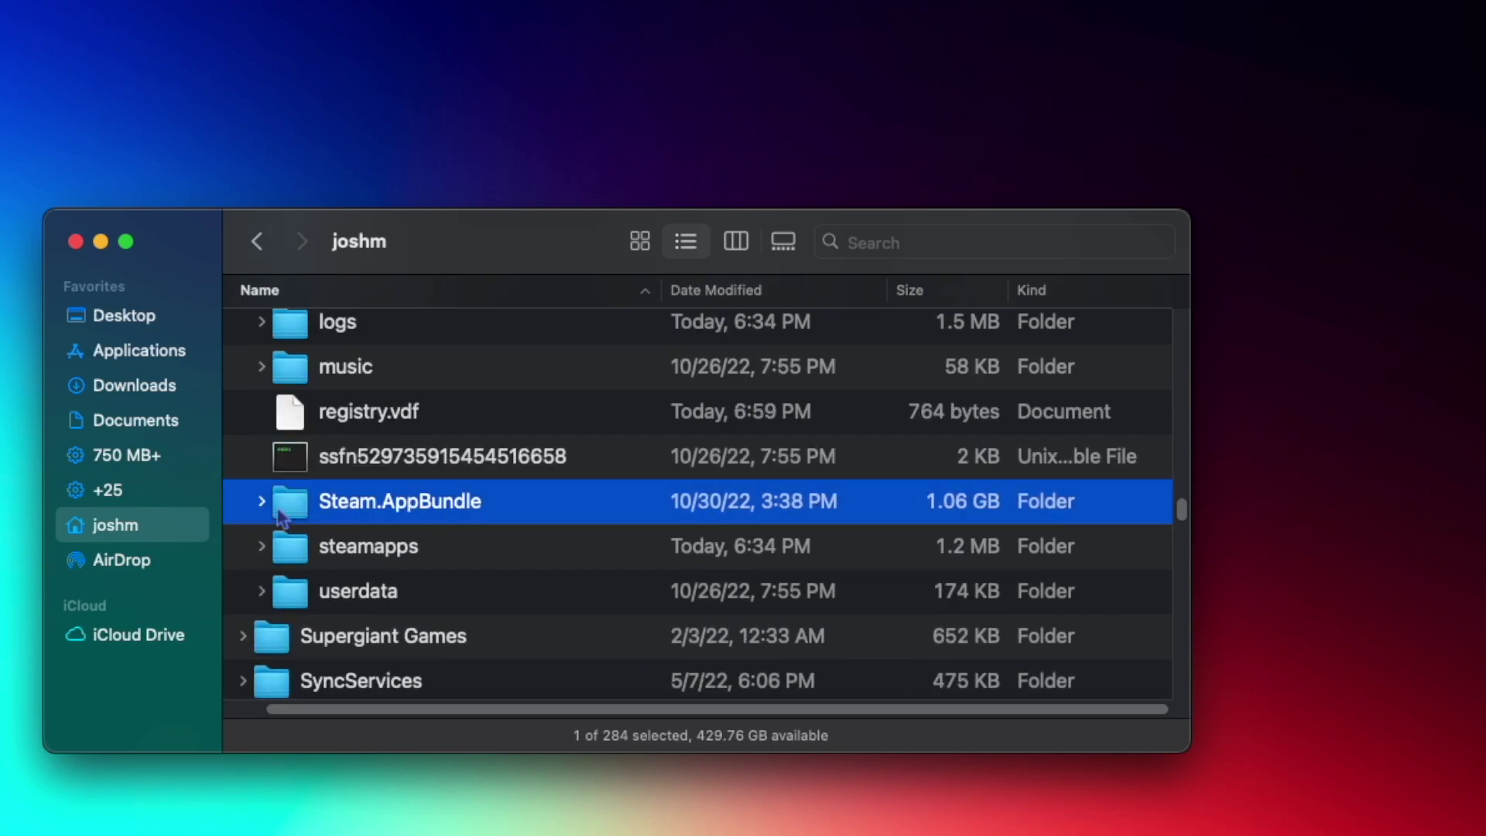
pyautogui.doubleClick(325, 511)
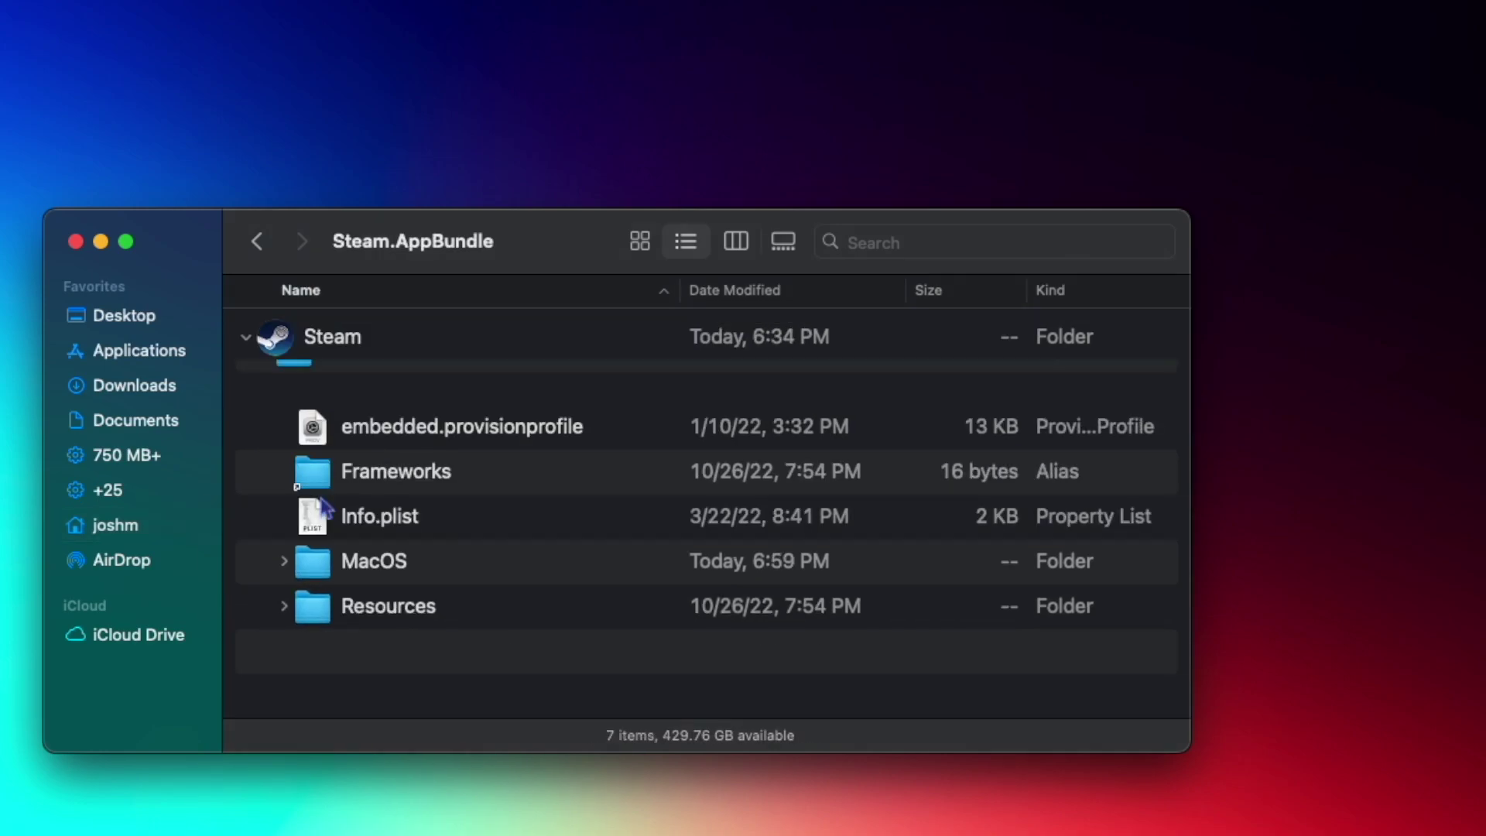
# - Open the MacOS folder inside Steam.AppBundle and select its skins folder
pyautogui.doubleClick(391, 581)
pyautogui.scroll(10, 414, 608)
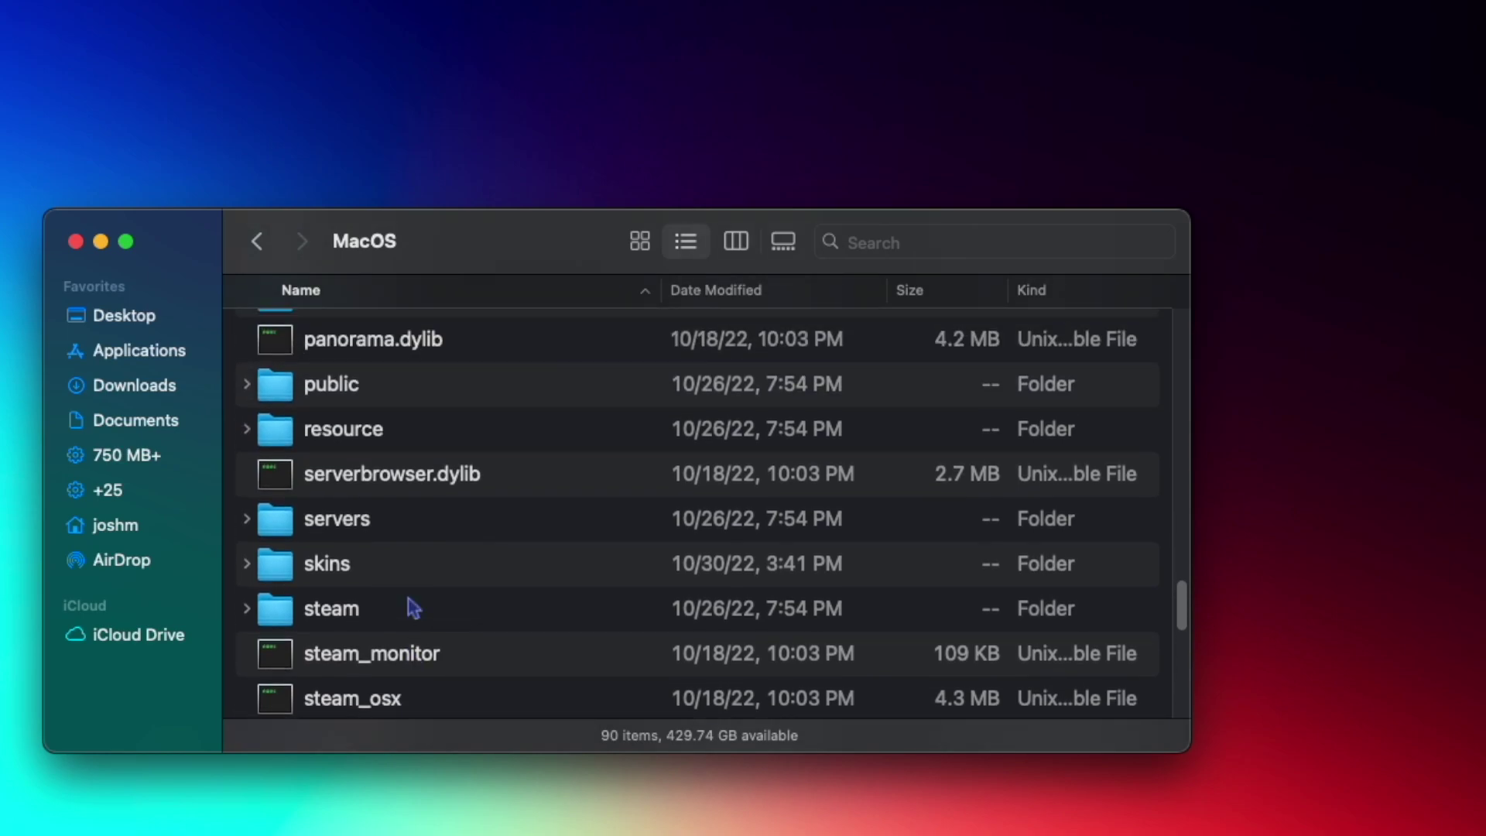
pyautogui.scroll(-6, 414, 608)
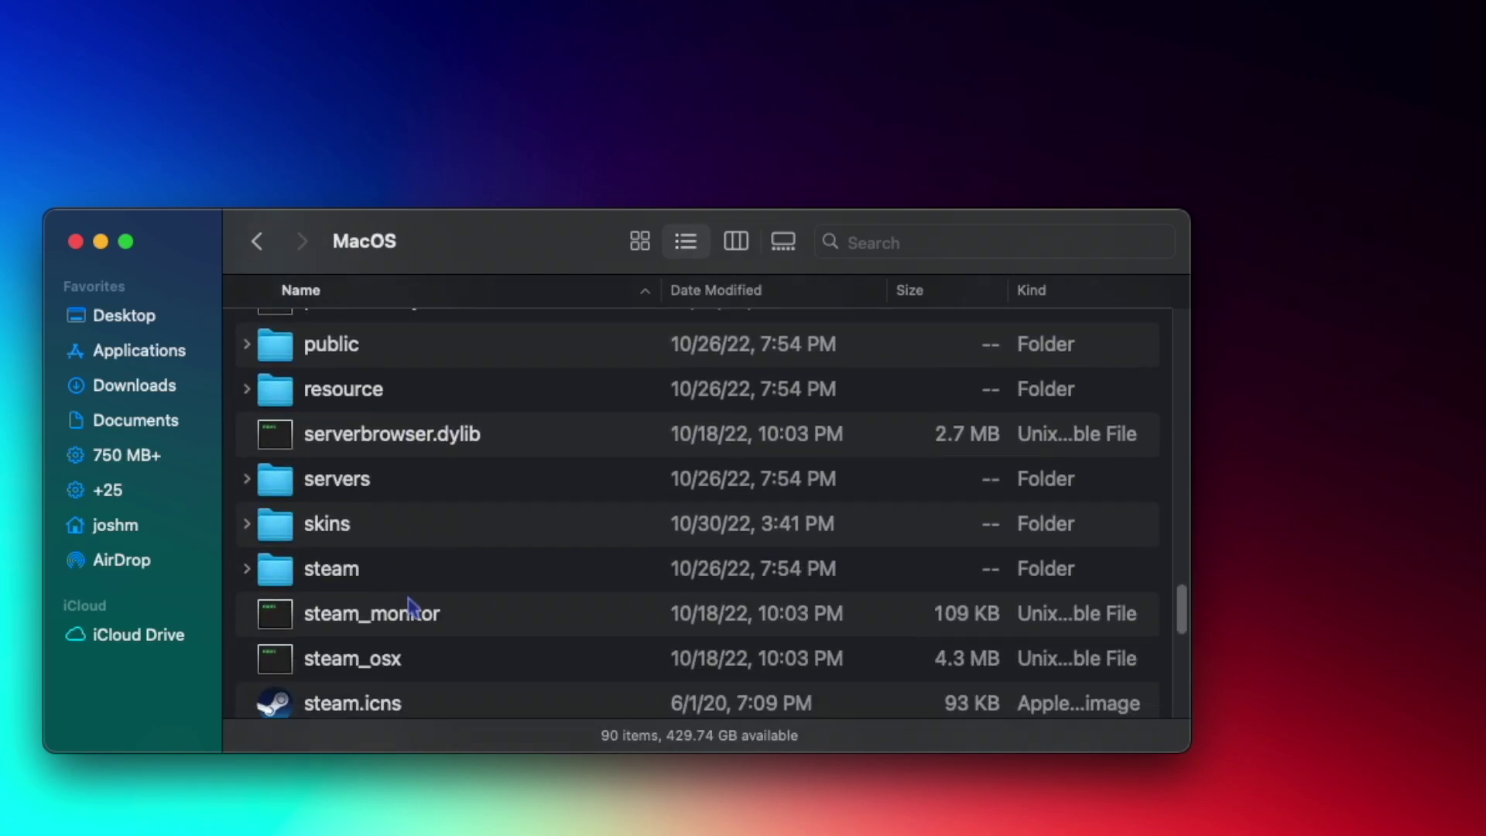
pyautogui.scroll(-1, 412, 606)
pyautogui.click(337, 503)
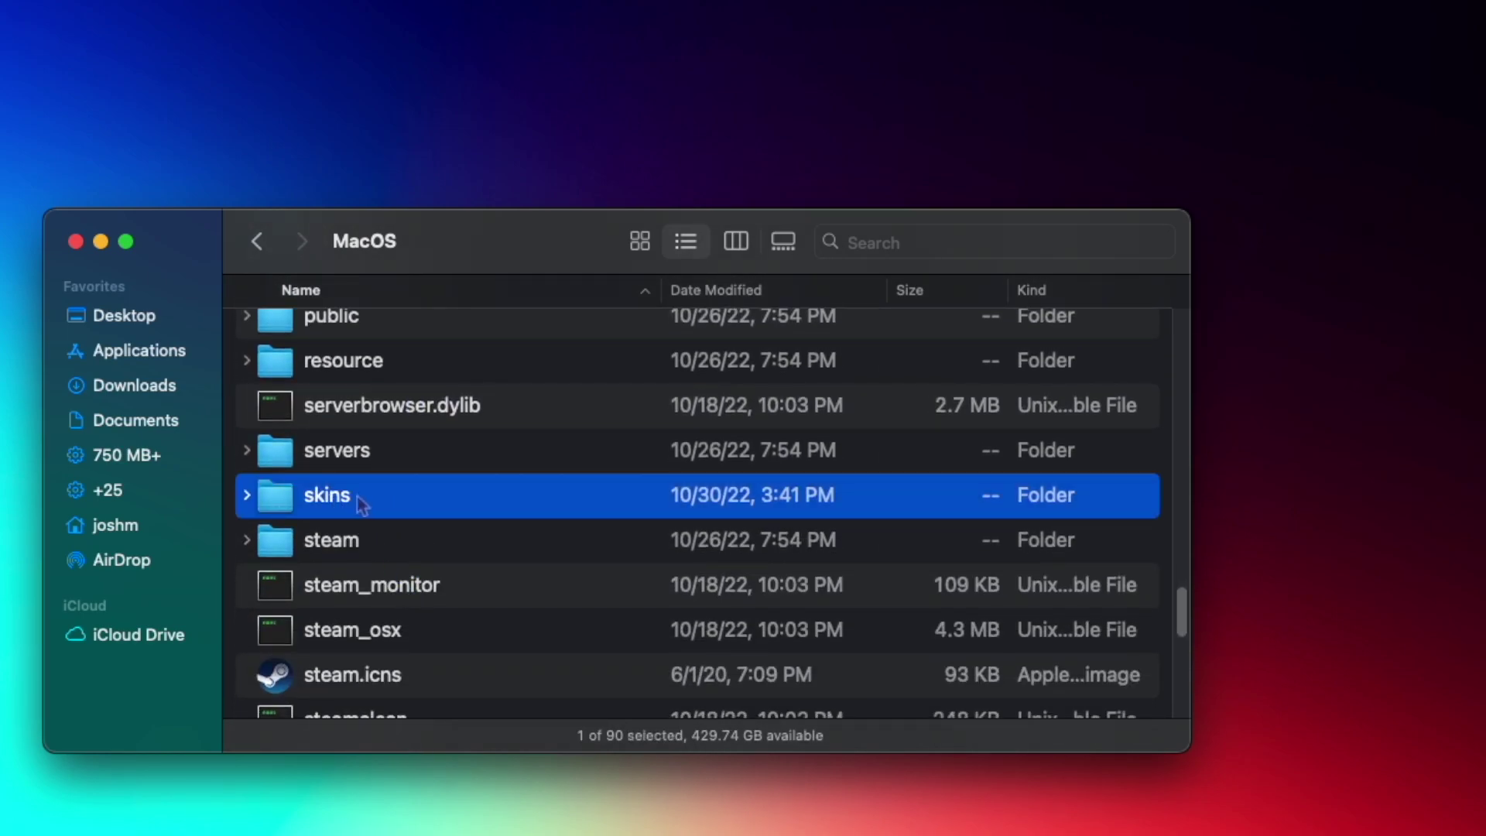
# - Show the MacOS folder as icons, create a folder named skins, and move the Air-for-Steam-2018-0725 folder from the desktop into skins
pyautogui.press('super+1')
pyautogui.click(689, 372)
pyautogui.rightClick(688, 358)
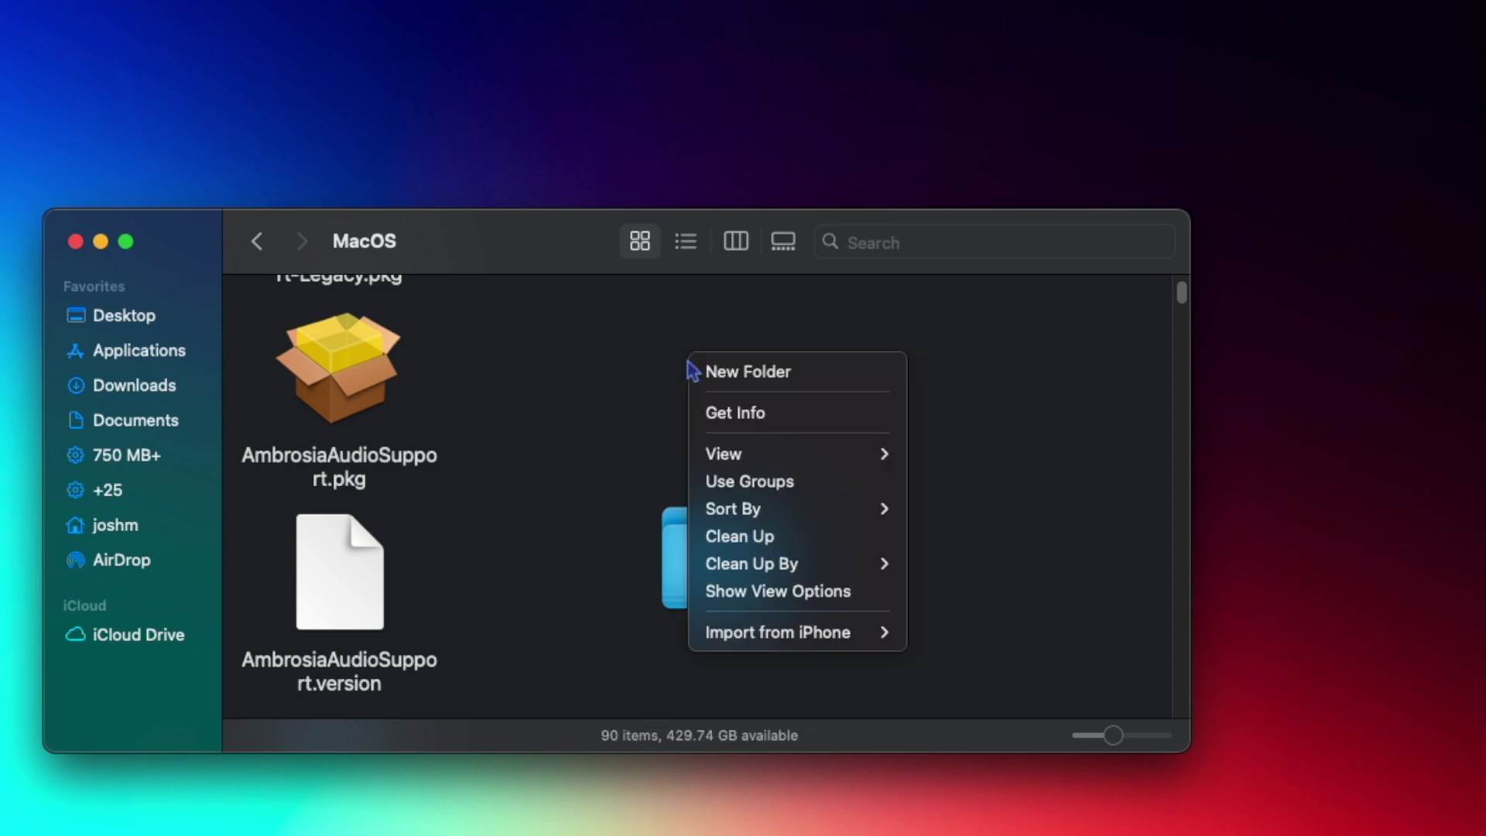
pyautogui.click(755, 372)
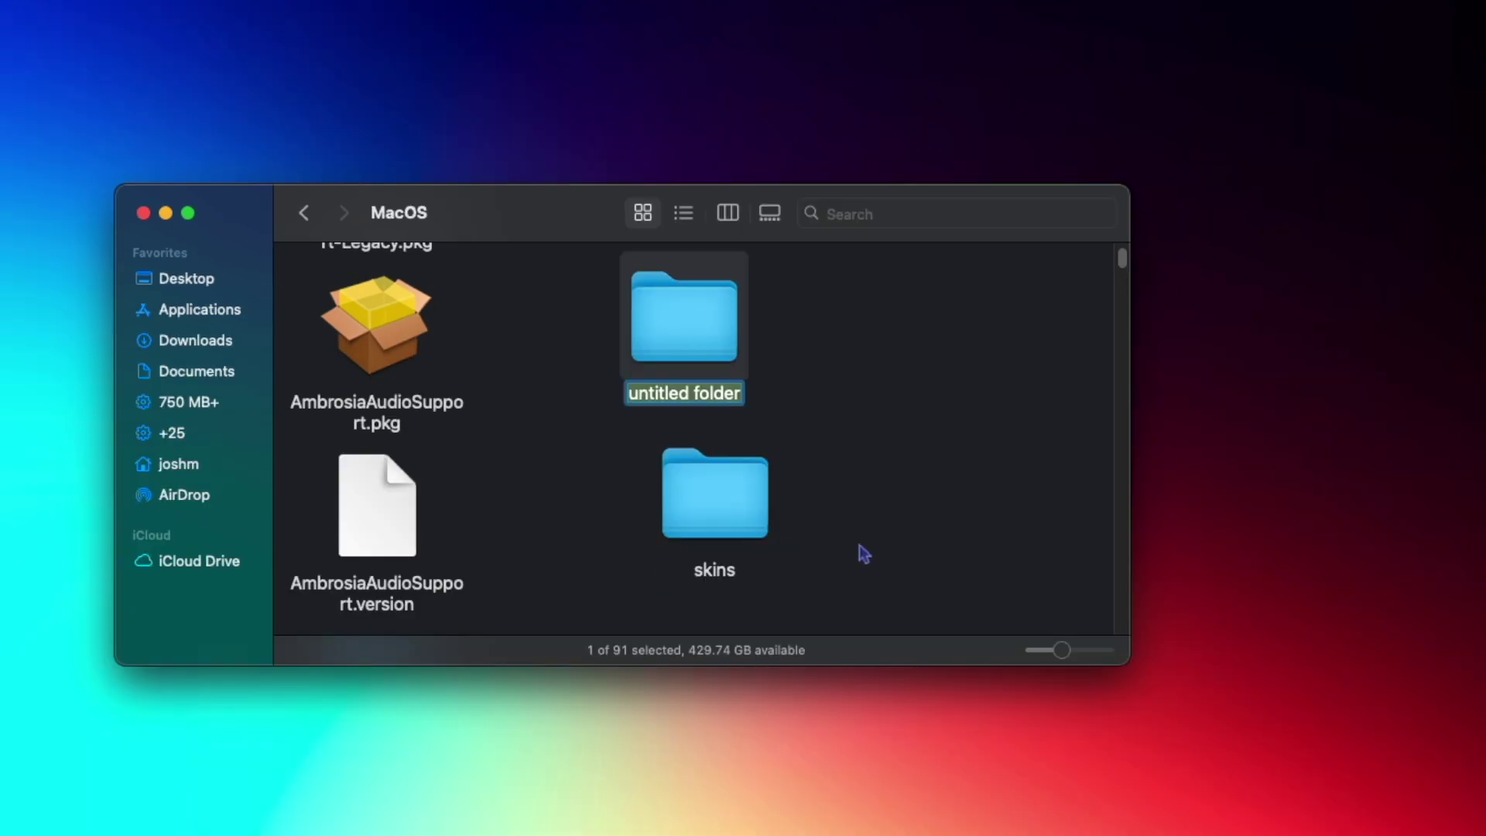
pyautogui.write('skins')
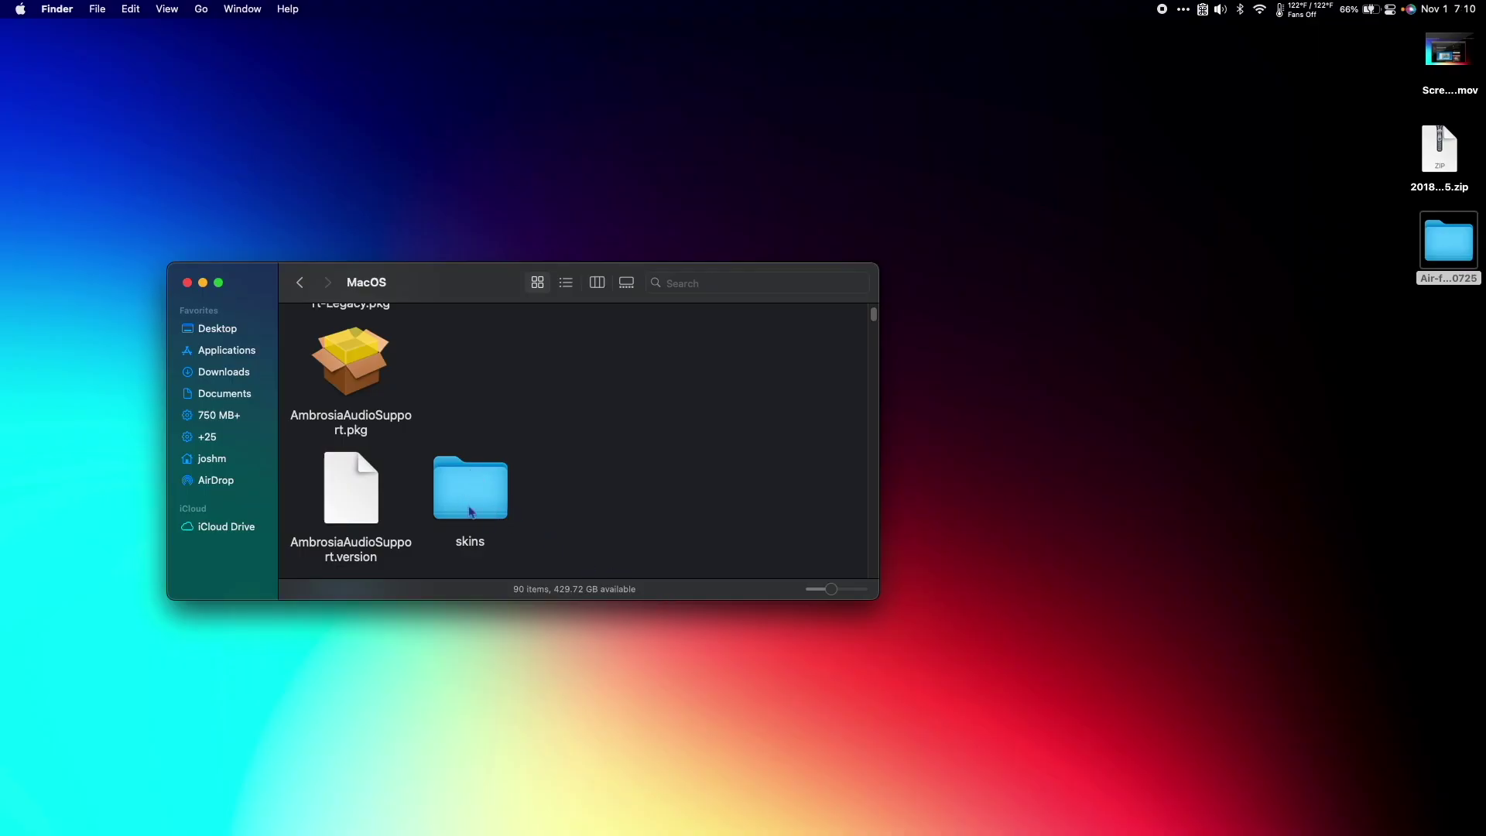
pyautogui.moveTo(1457, 250); pyautogui.dragTo(474, 495)
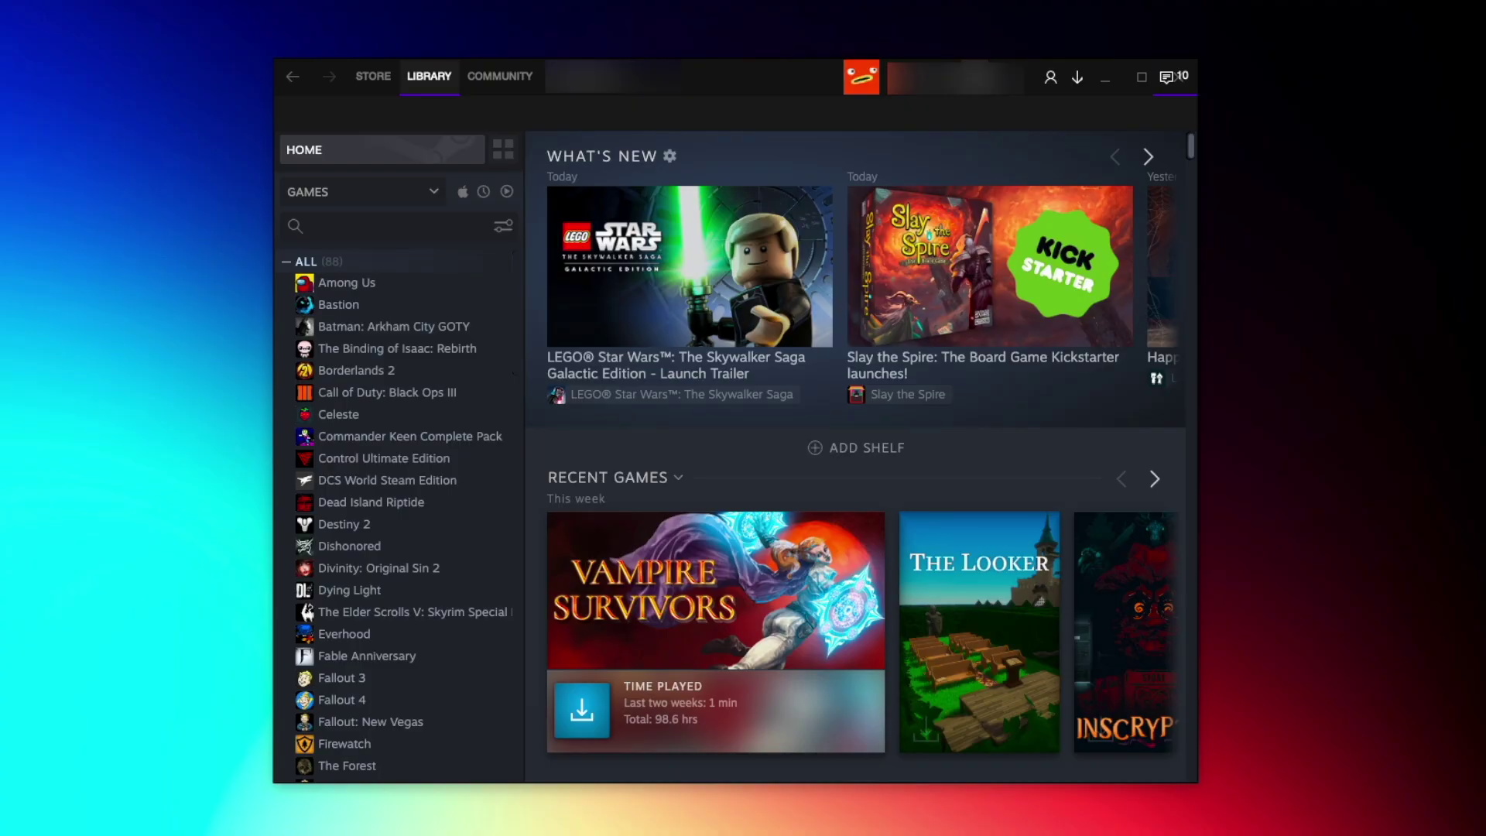
# - In Steam's Interface preferences, choose the Air-for-Steam-2018-0725 skin and restart Steam to apply it
pyautogui.click(86, 10)
pyautogui.click(116, 73)
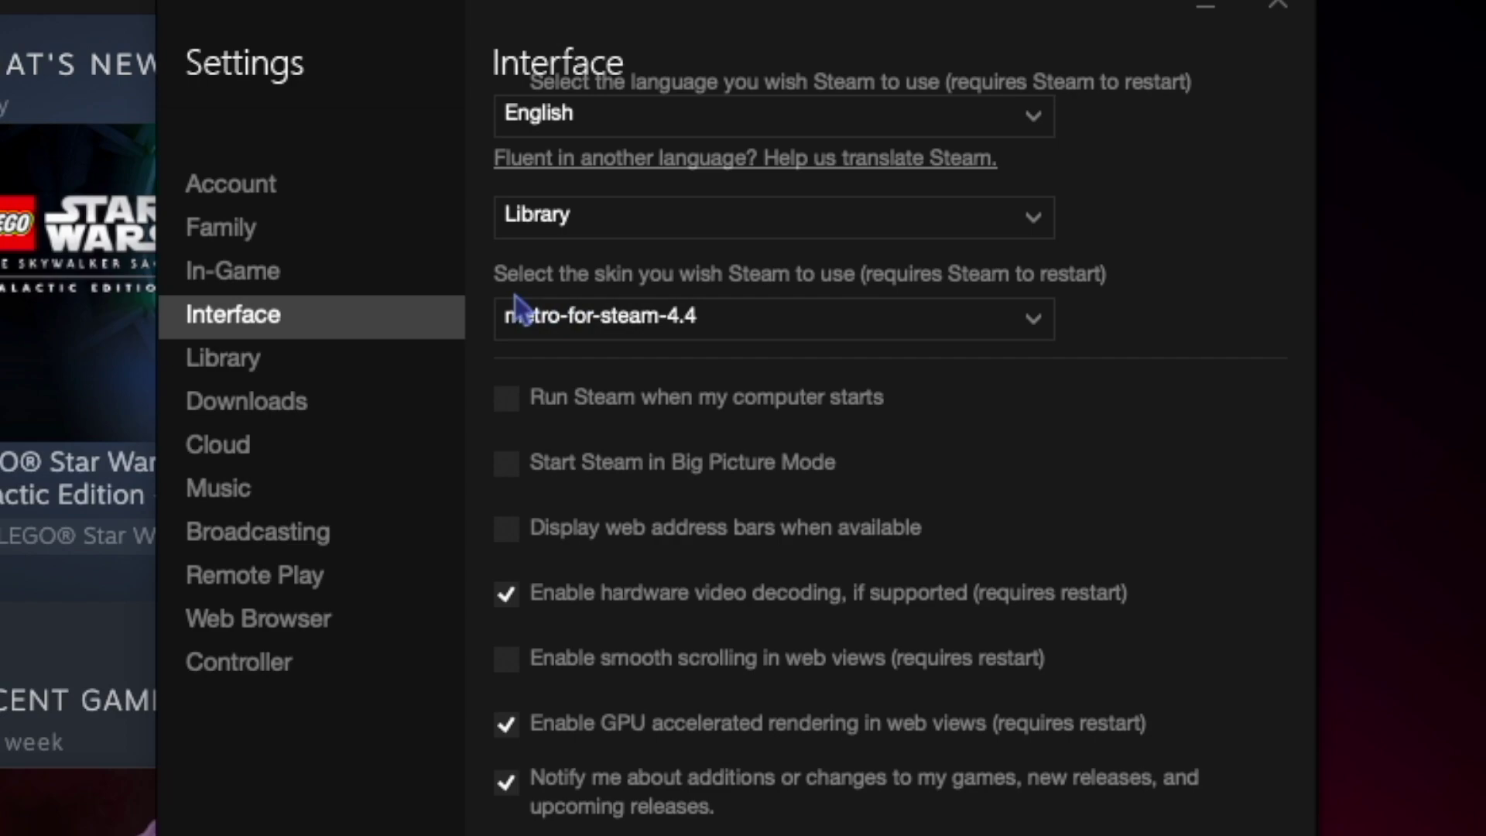
pyautogui.click(1012, 325)
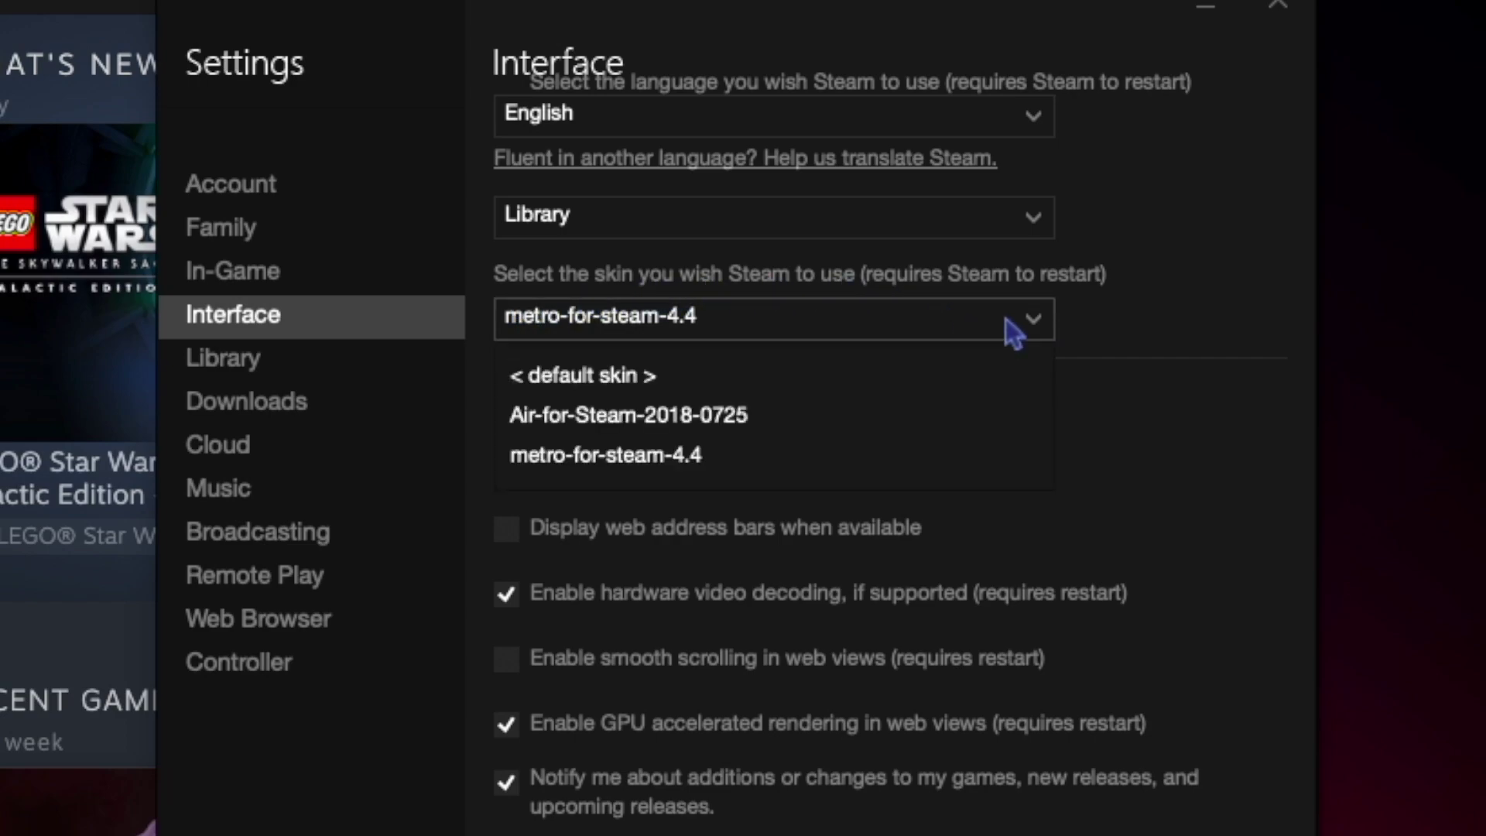
pyautogui.click(685, 418)
pyautogui.click(994, 739)
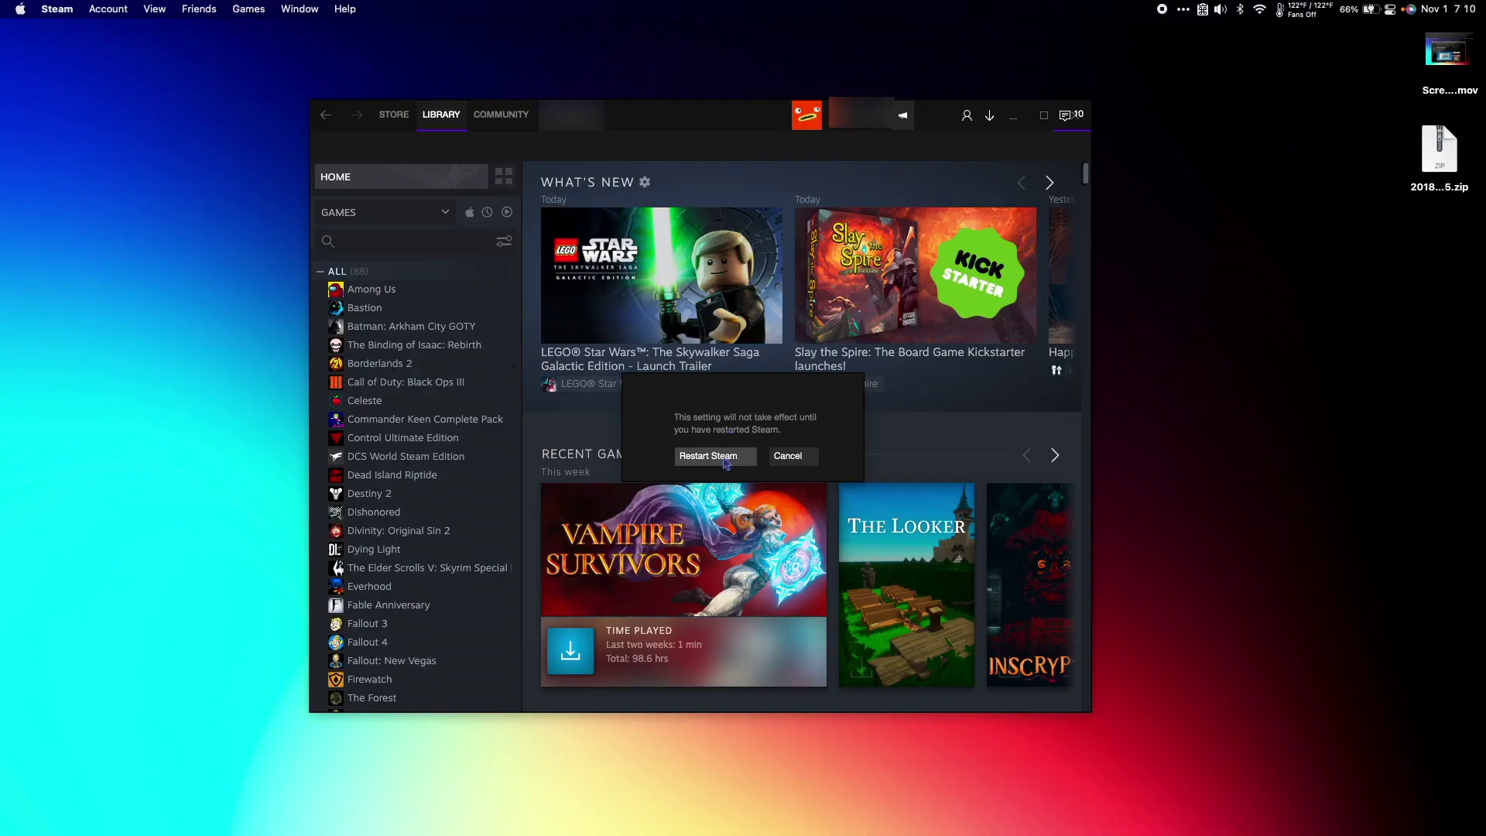
pyautogui.click(607, 476)
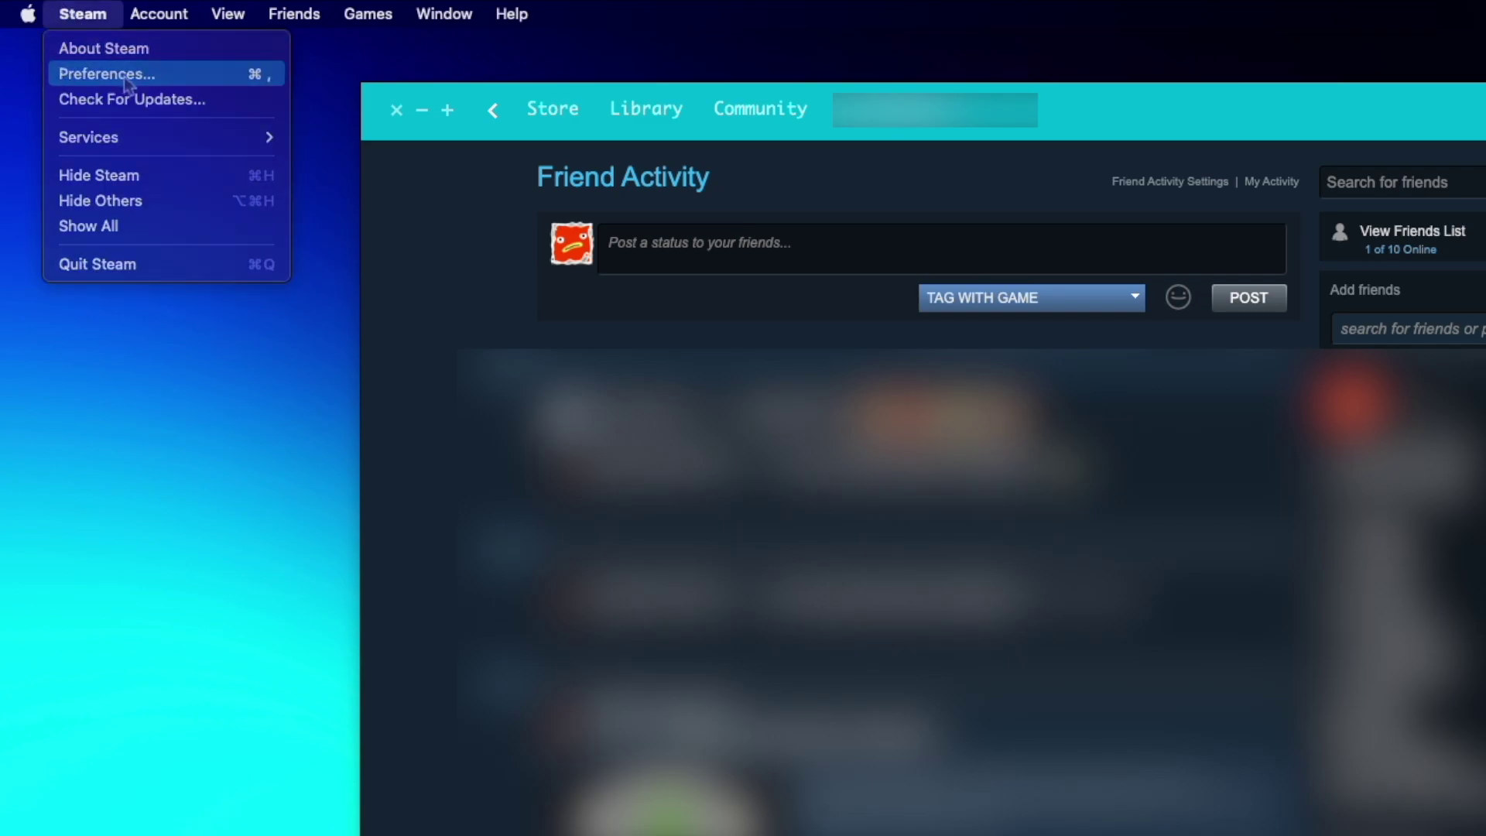
# - Reopen the Interface preferences and choose a different skin for Steam
pyautogui.click(127, 77)
pyautogui.click(299, 317)
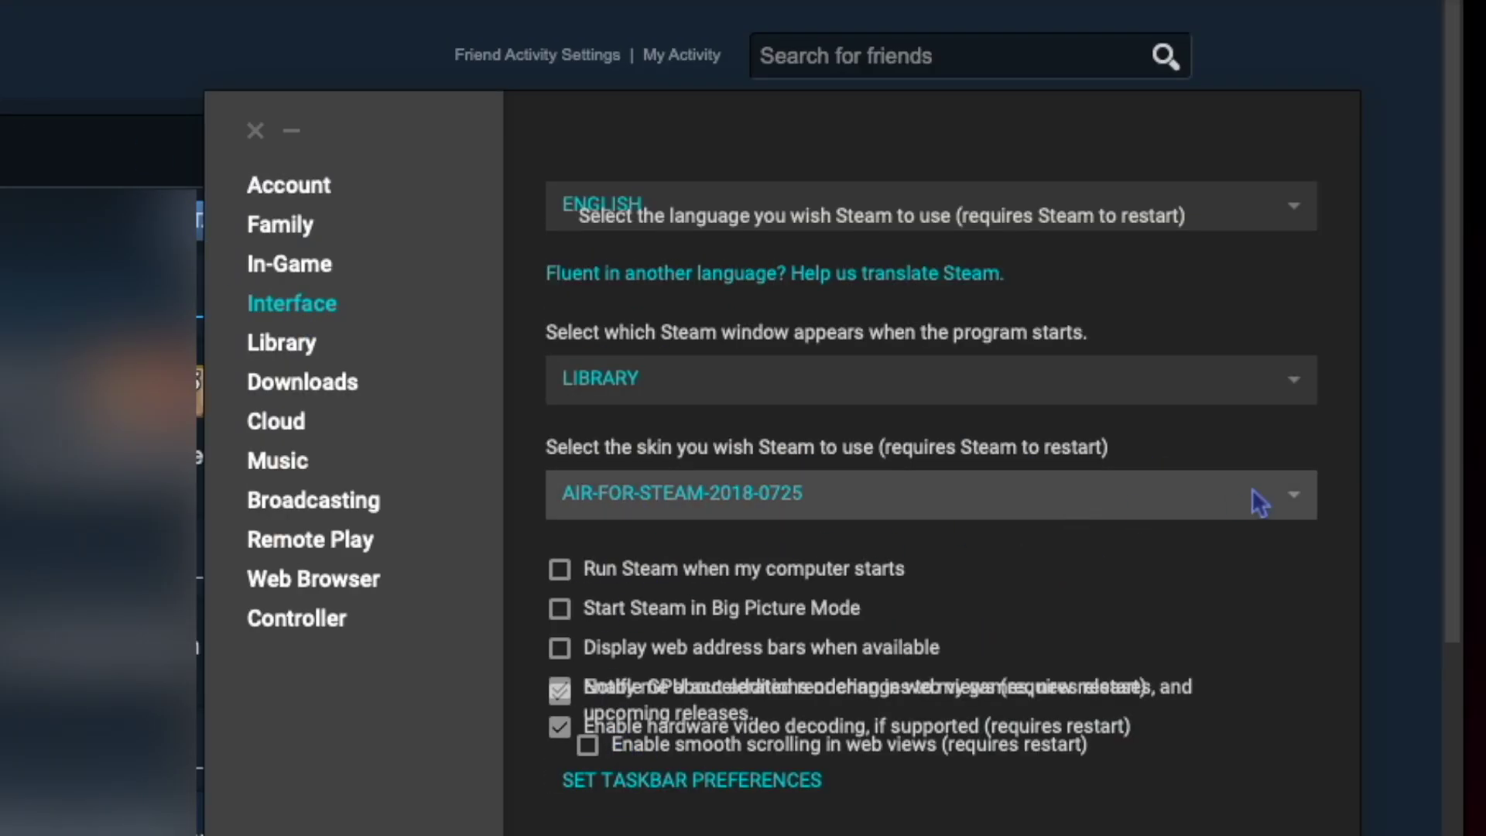
pyautogui.click(1299, 495)
pyautogui.click(1084, 608)
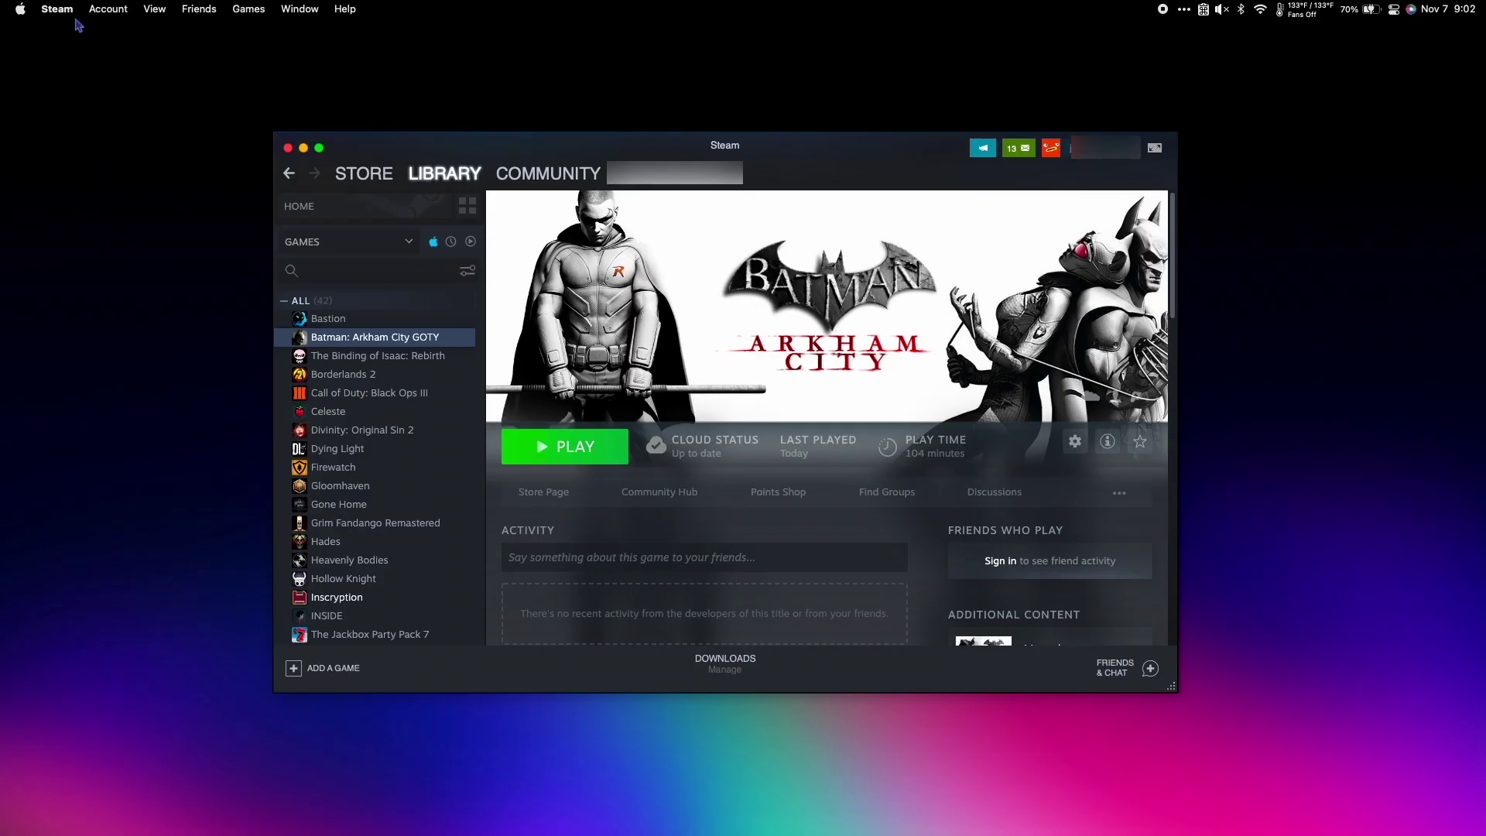
# - Set the in-game FPS counter to Top-left with high contrast color, save the preferences, and launch Batman: Arkham City GOTY to check it
pyautogui.click(74, 11)
pyautogui.click(108, 49)
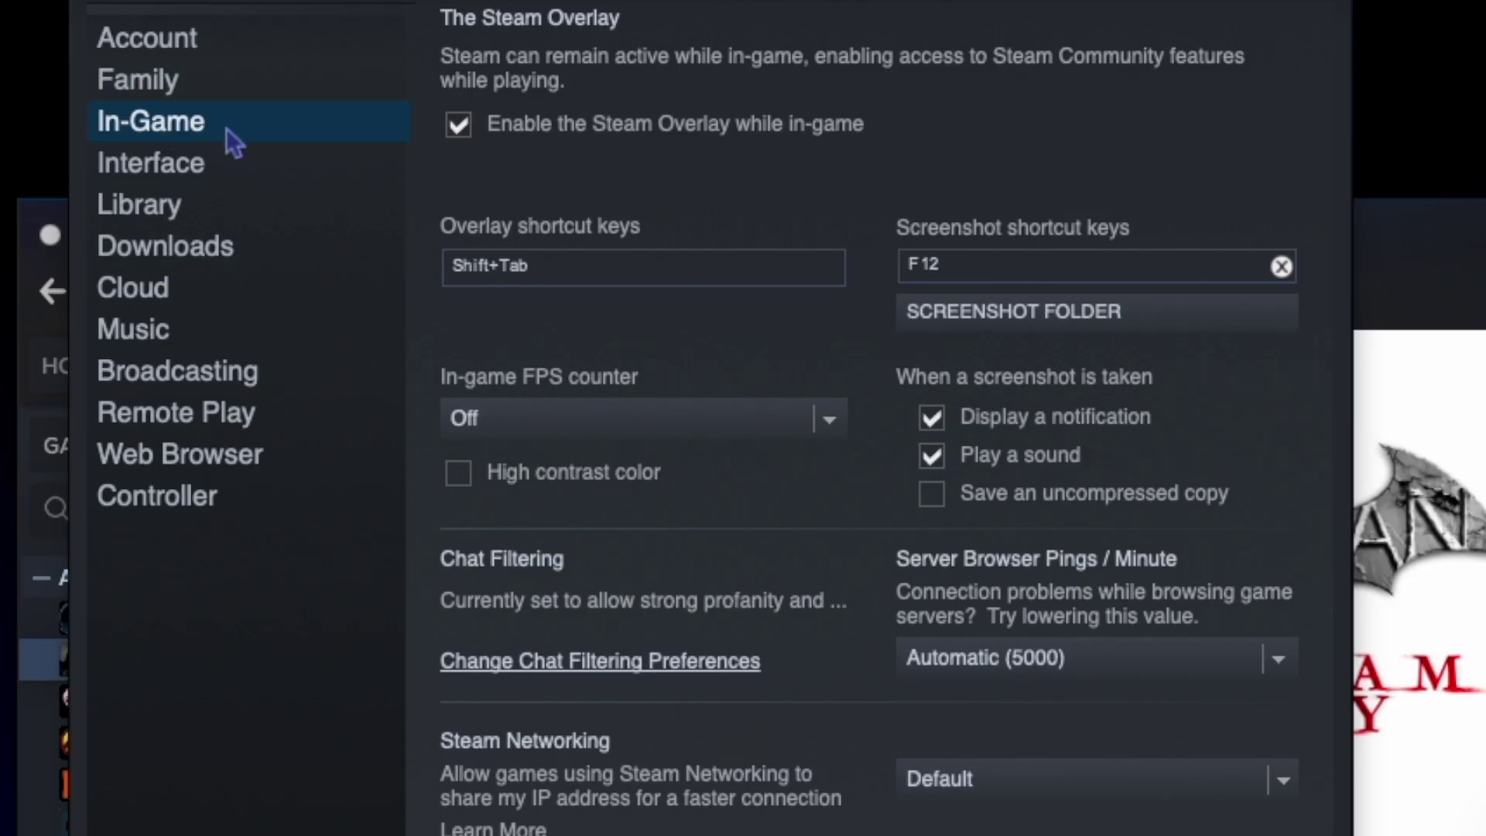
pyautogui.click(611, 424)
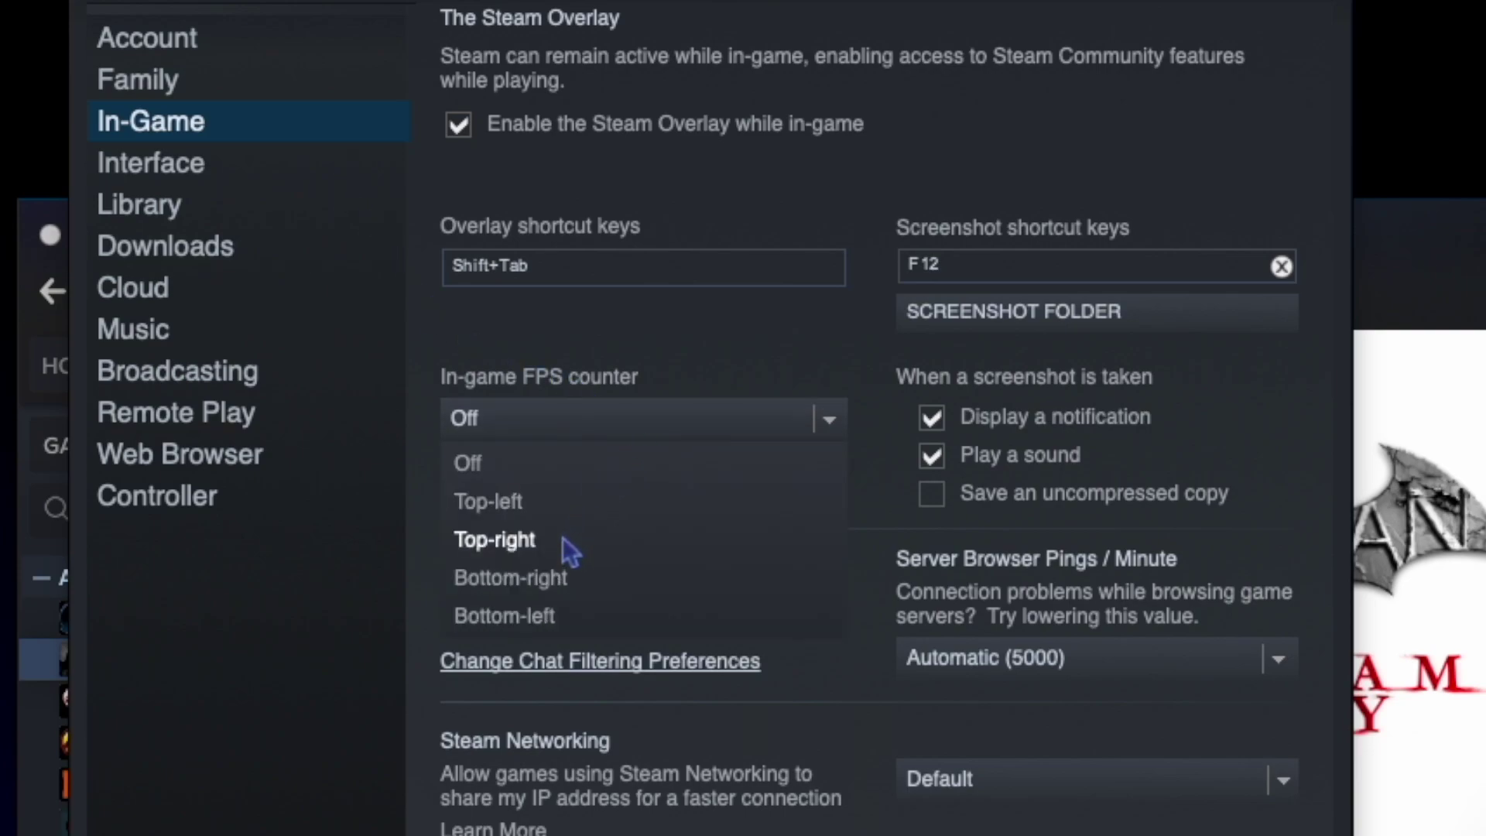
pyautogui.click(559, 503)
pyautogui.click(615, 483)
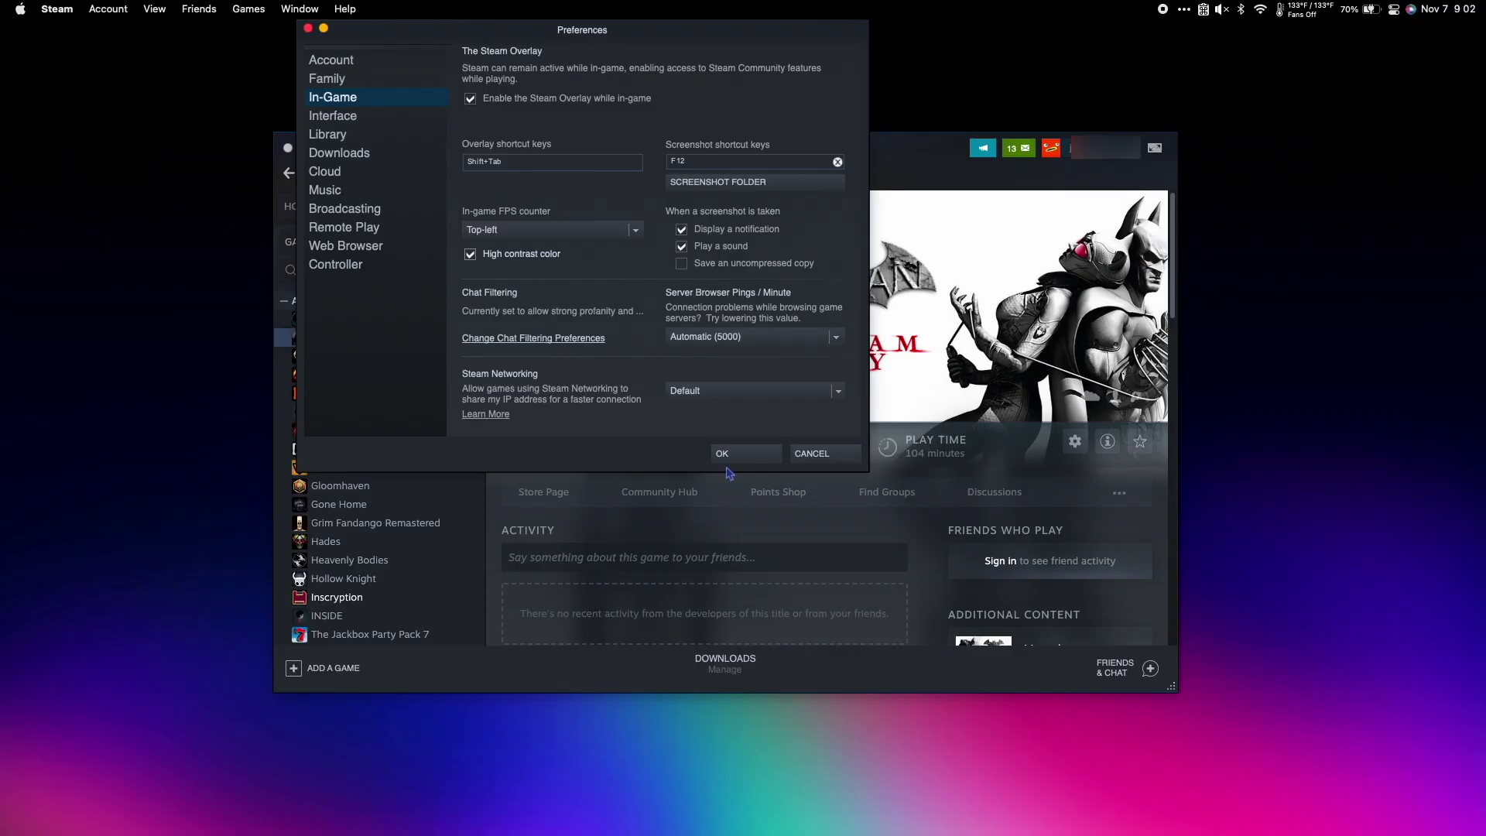
pyautogui.click(737, 458)
pyautogui.click(542, 442)
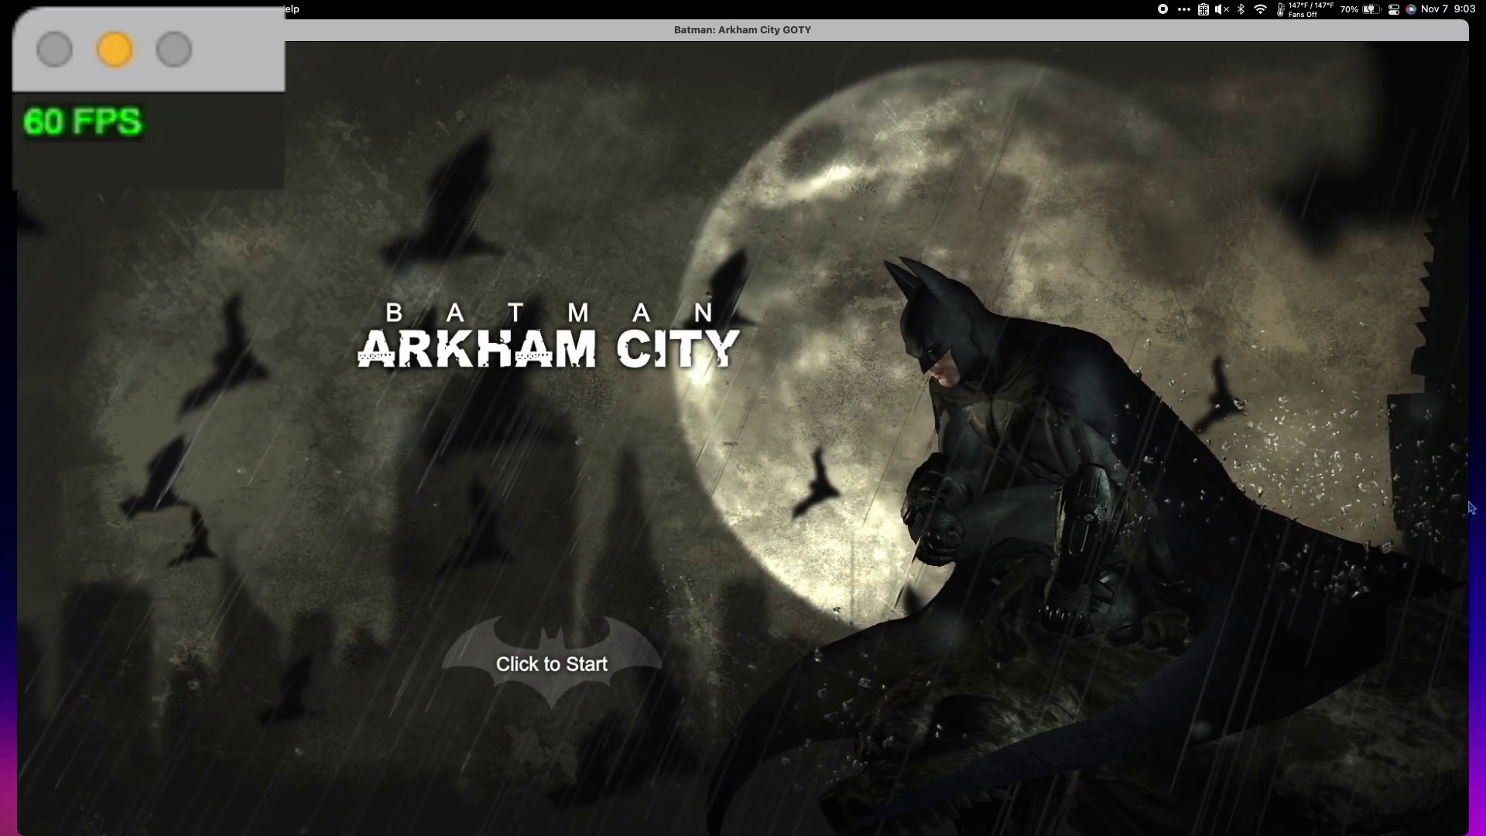
pyautogui.press('Return')
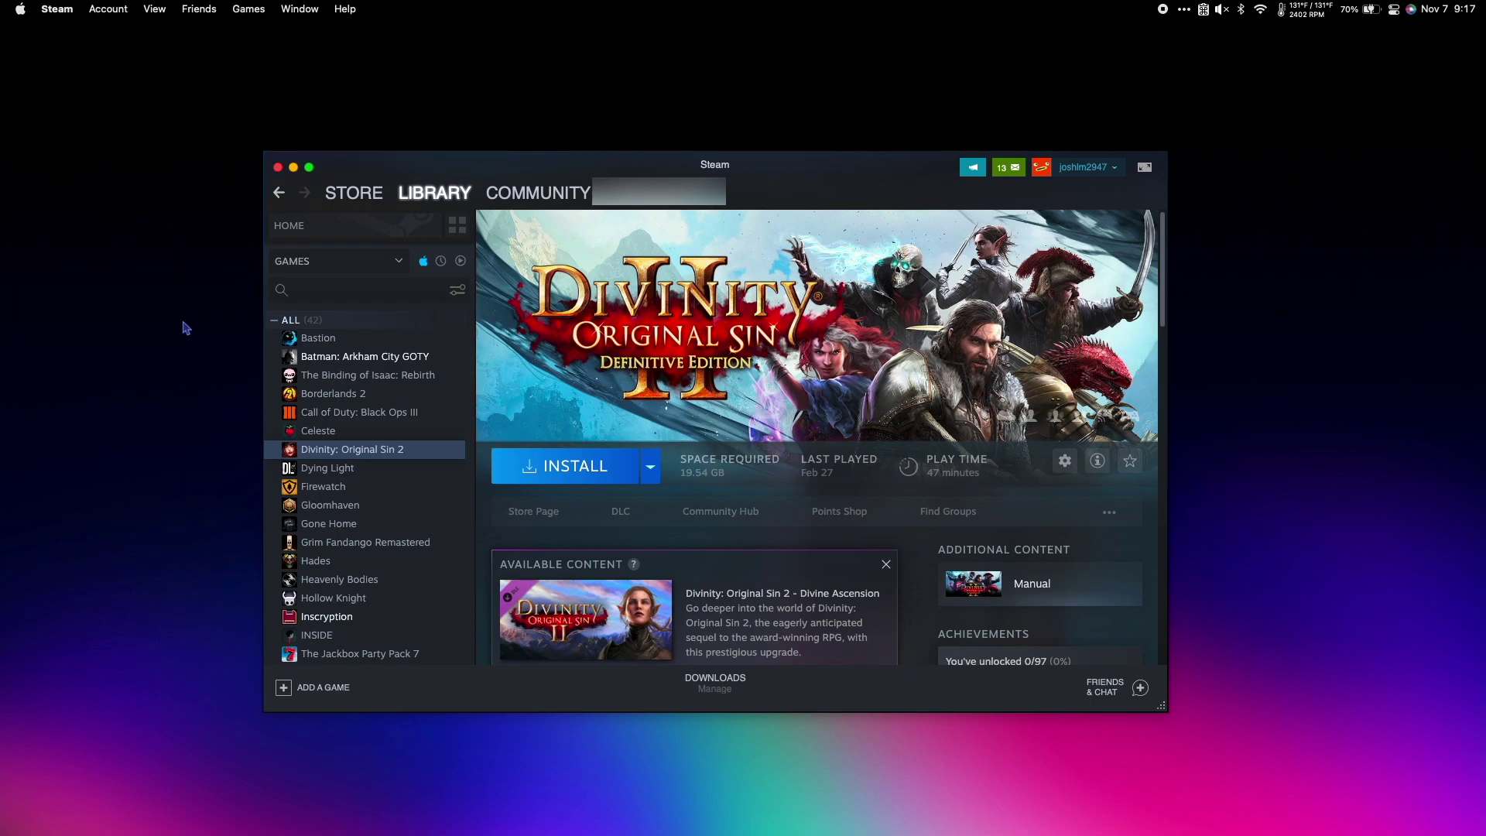
# - In the friends list settings, set "Sign in to friends when Steam Client starts" to OFF and close the settings
pyautogui.click(210, 12)
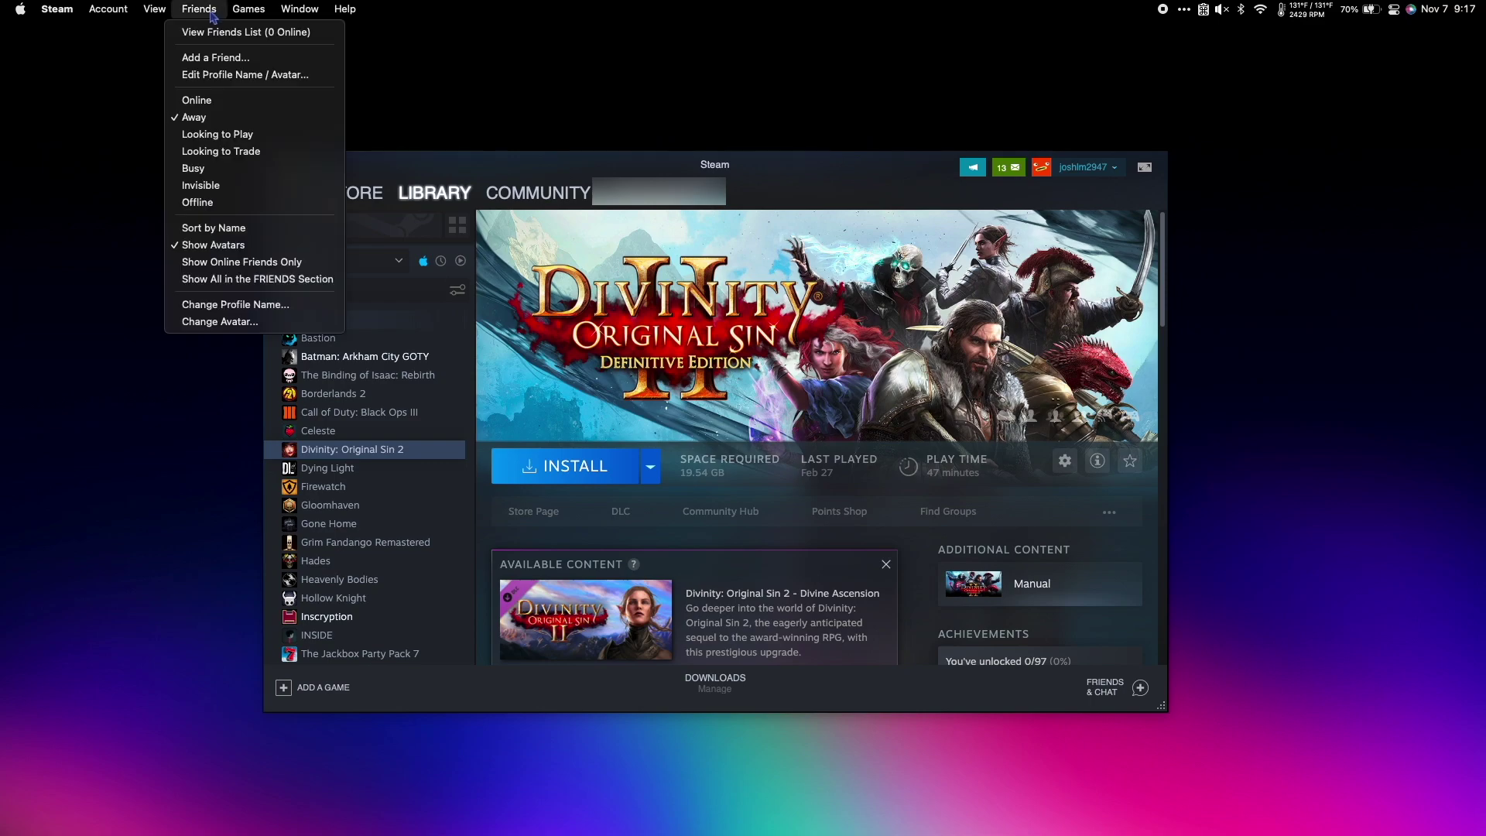
pyautogui.click(229, 32)
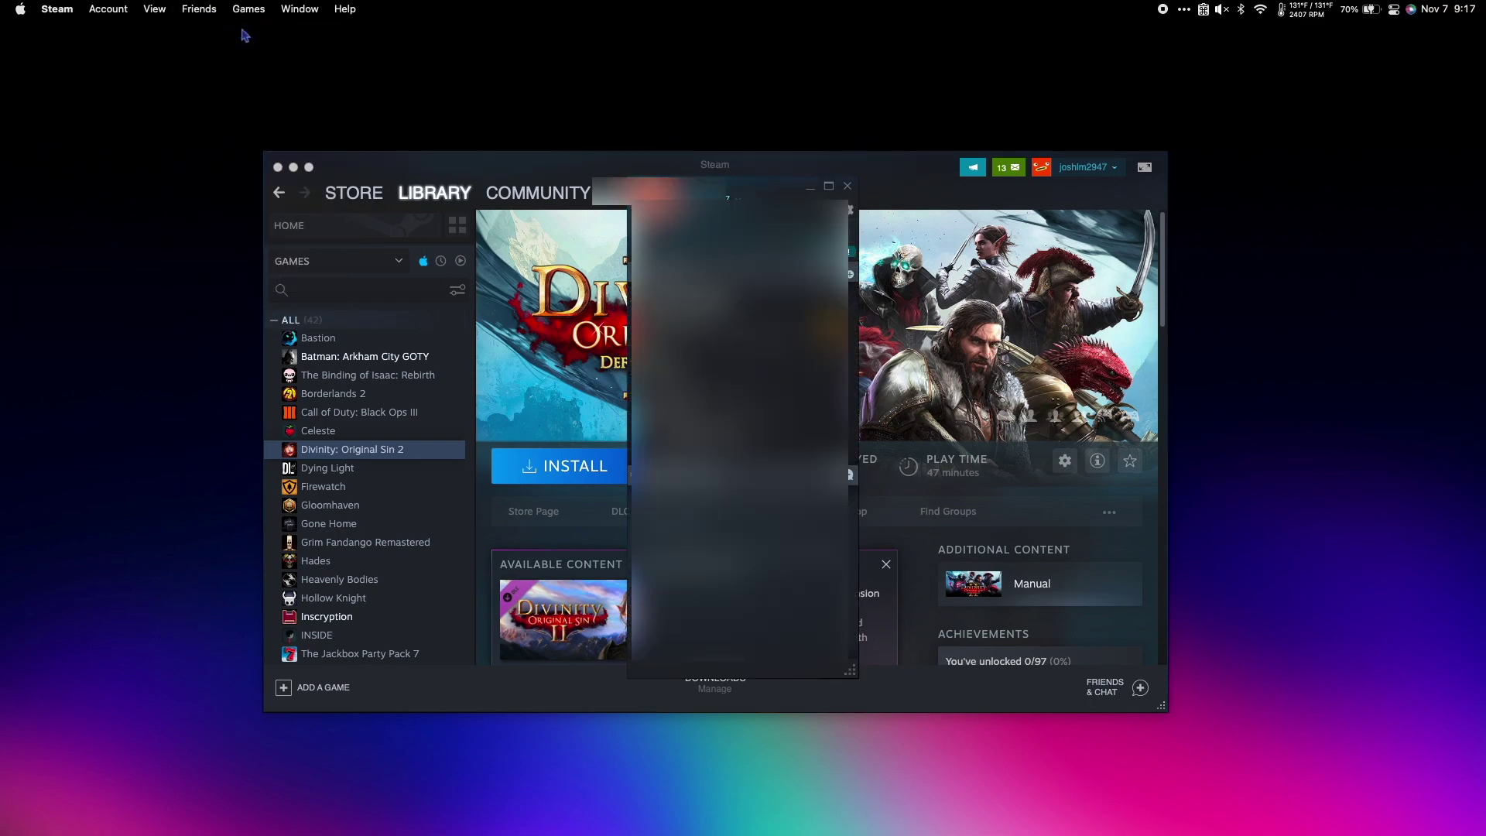
pyautogui.click(850, 215)
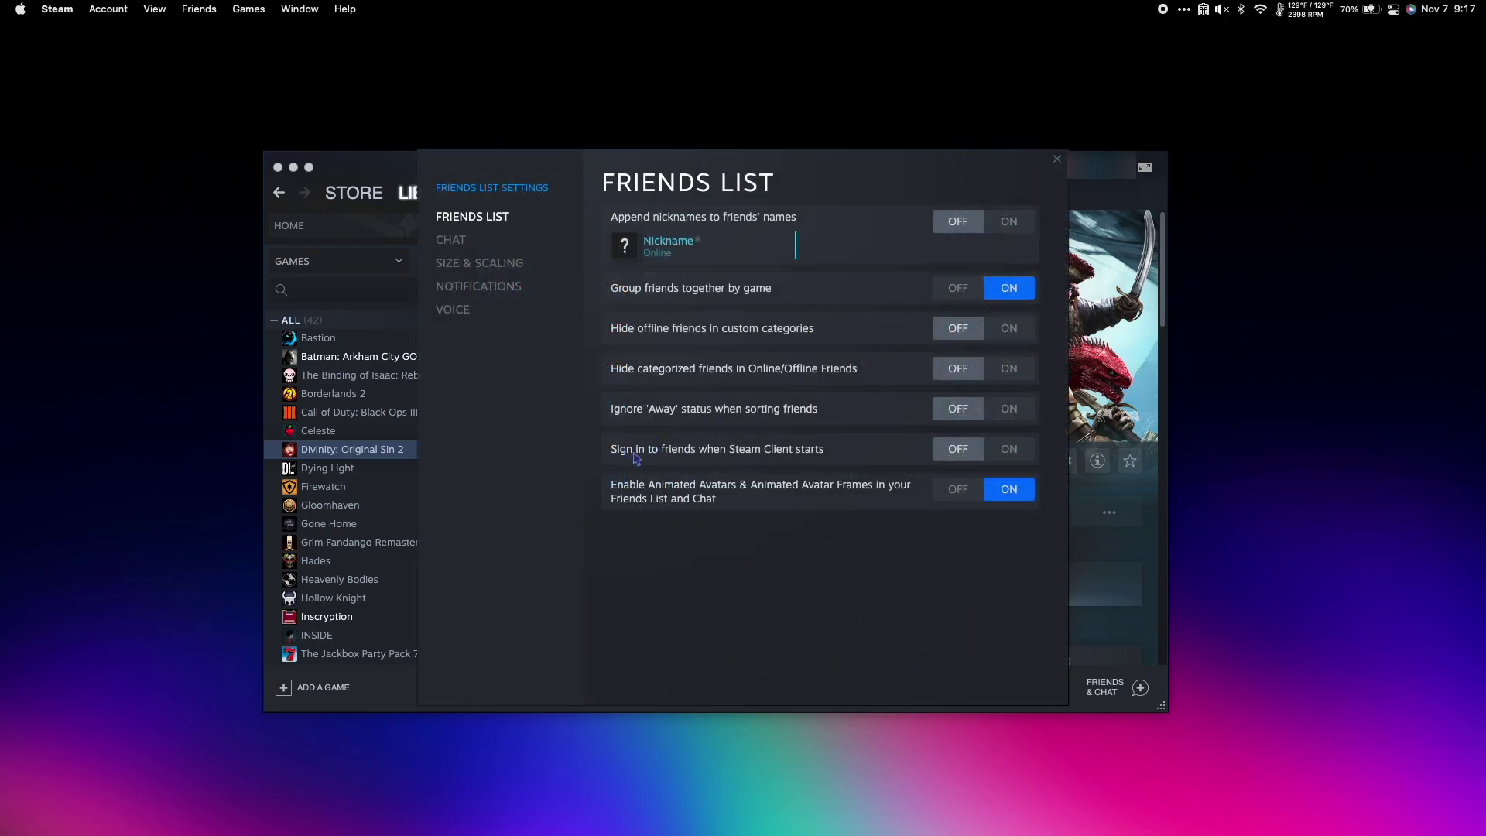
pyautogui.click(961, 448)
pyautogui.click(959, 452)
pyautogui.click(1057, 158)
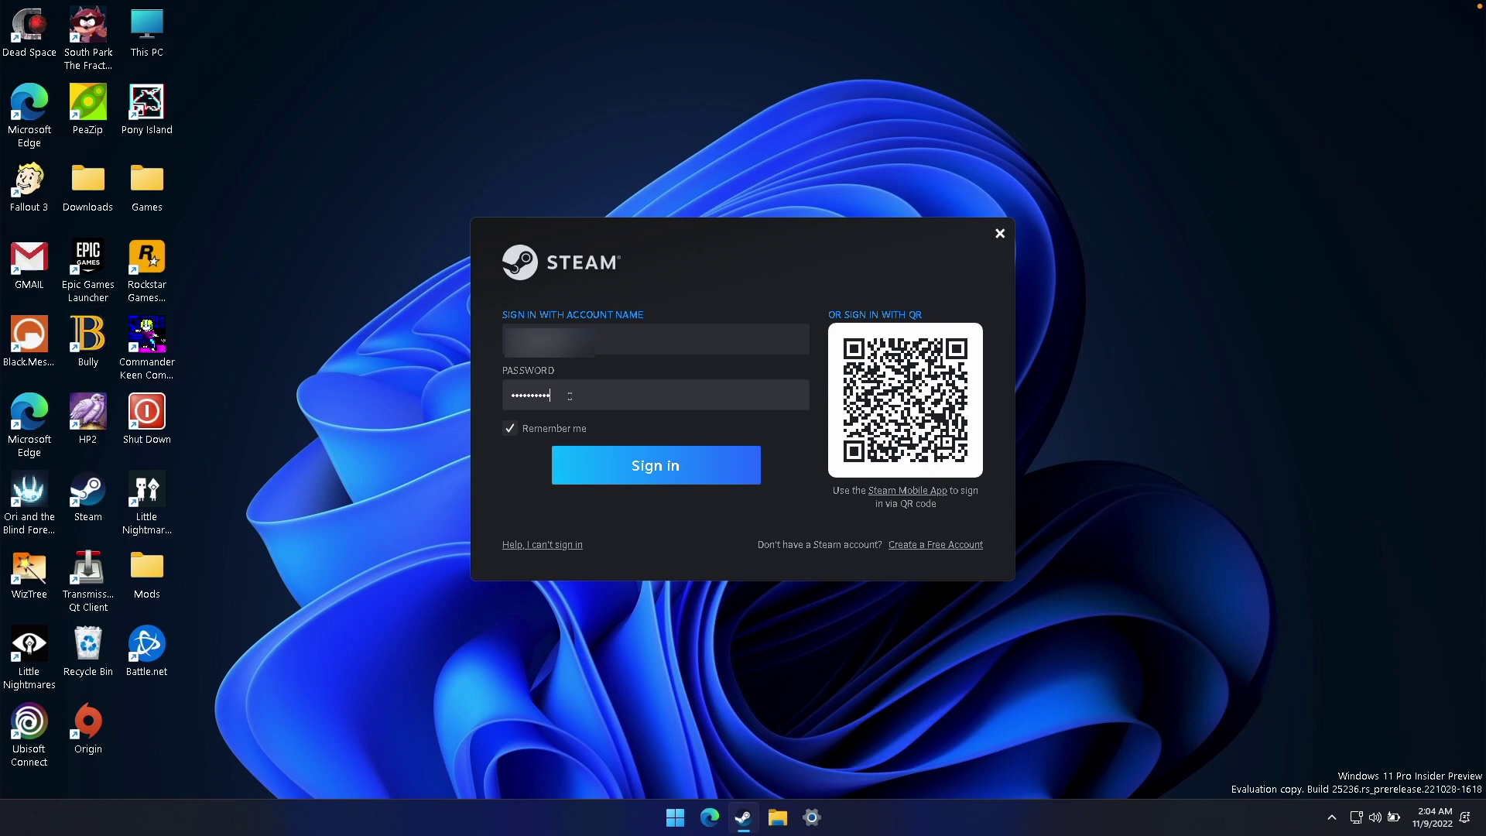
# - Sign in to Steam on Windows and open the Family section of its settings
pyautogui.click(641, 473)
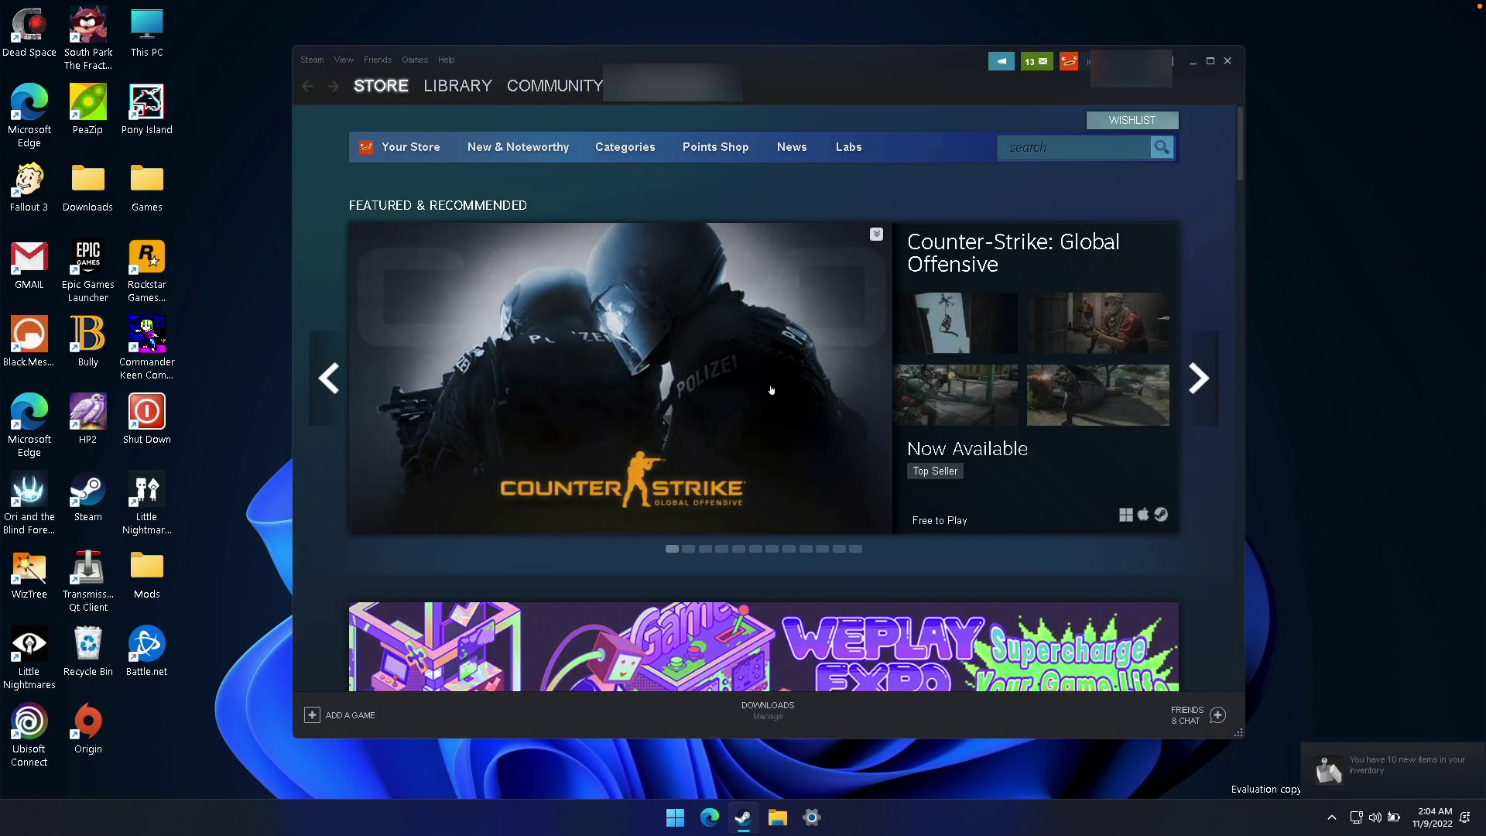
pyautogui.click(311, 59)
pyautogui.click(317, 153)
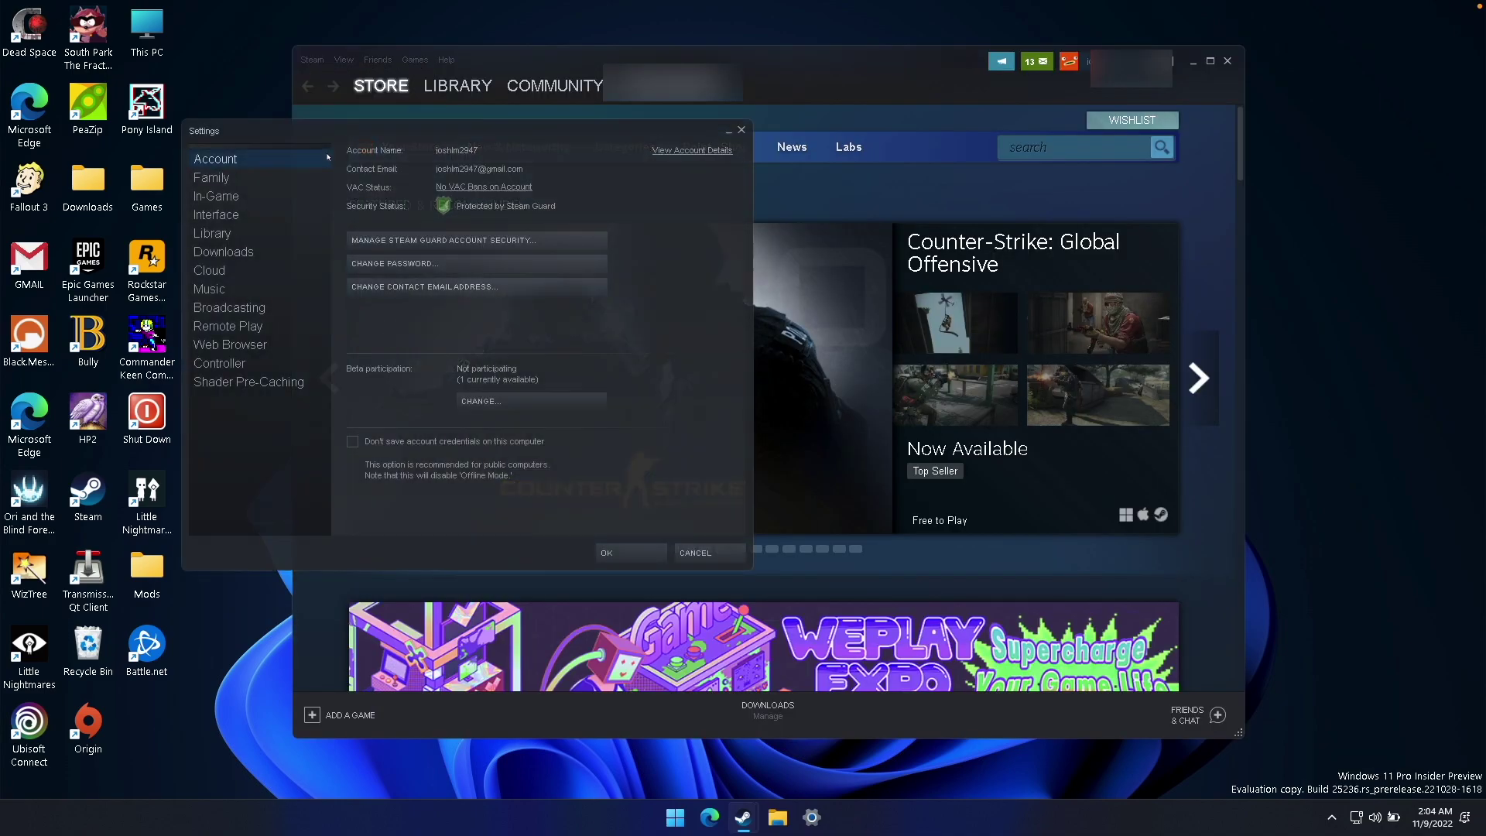
pyautogui.click(272, 182)
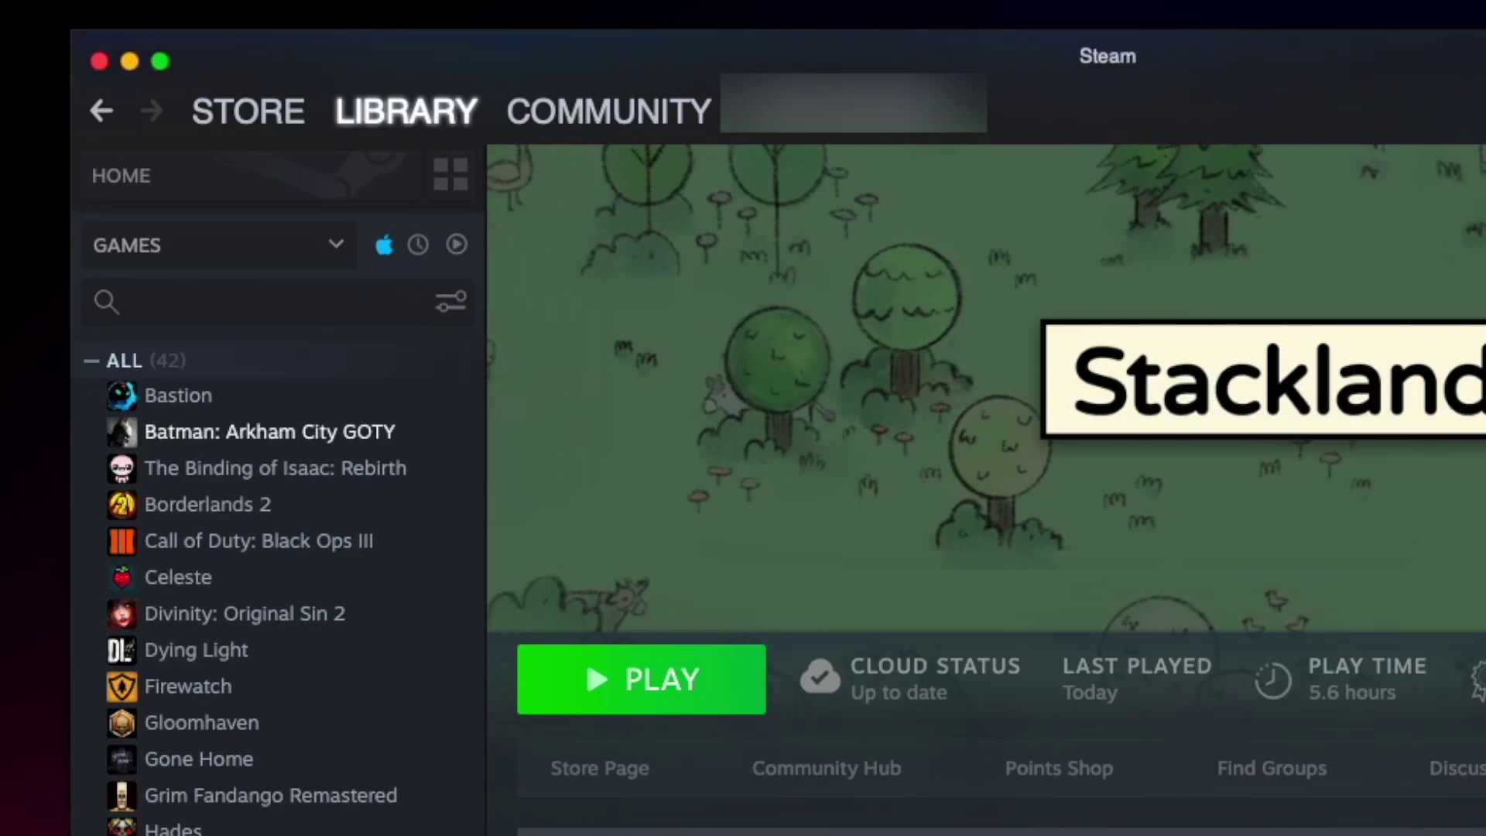
# - In the Mac library, switch the macOS-only games filter off and back on, and apply the ready-to-play filter
pyautogui.click(198, 247)
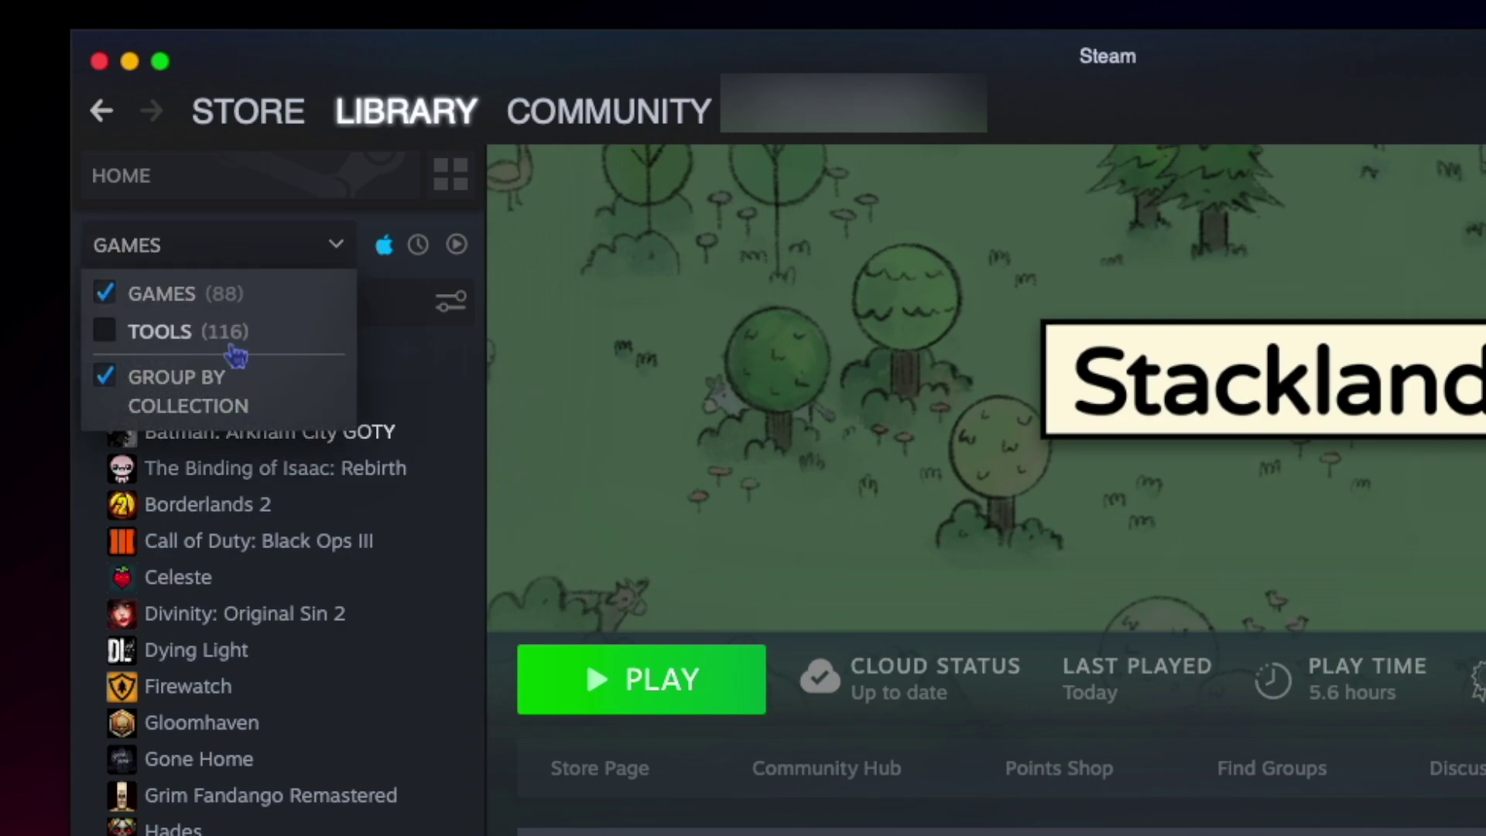
pyautogui.click(26, 285)
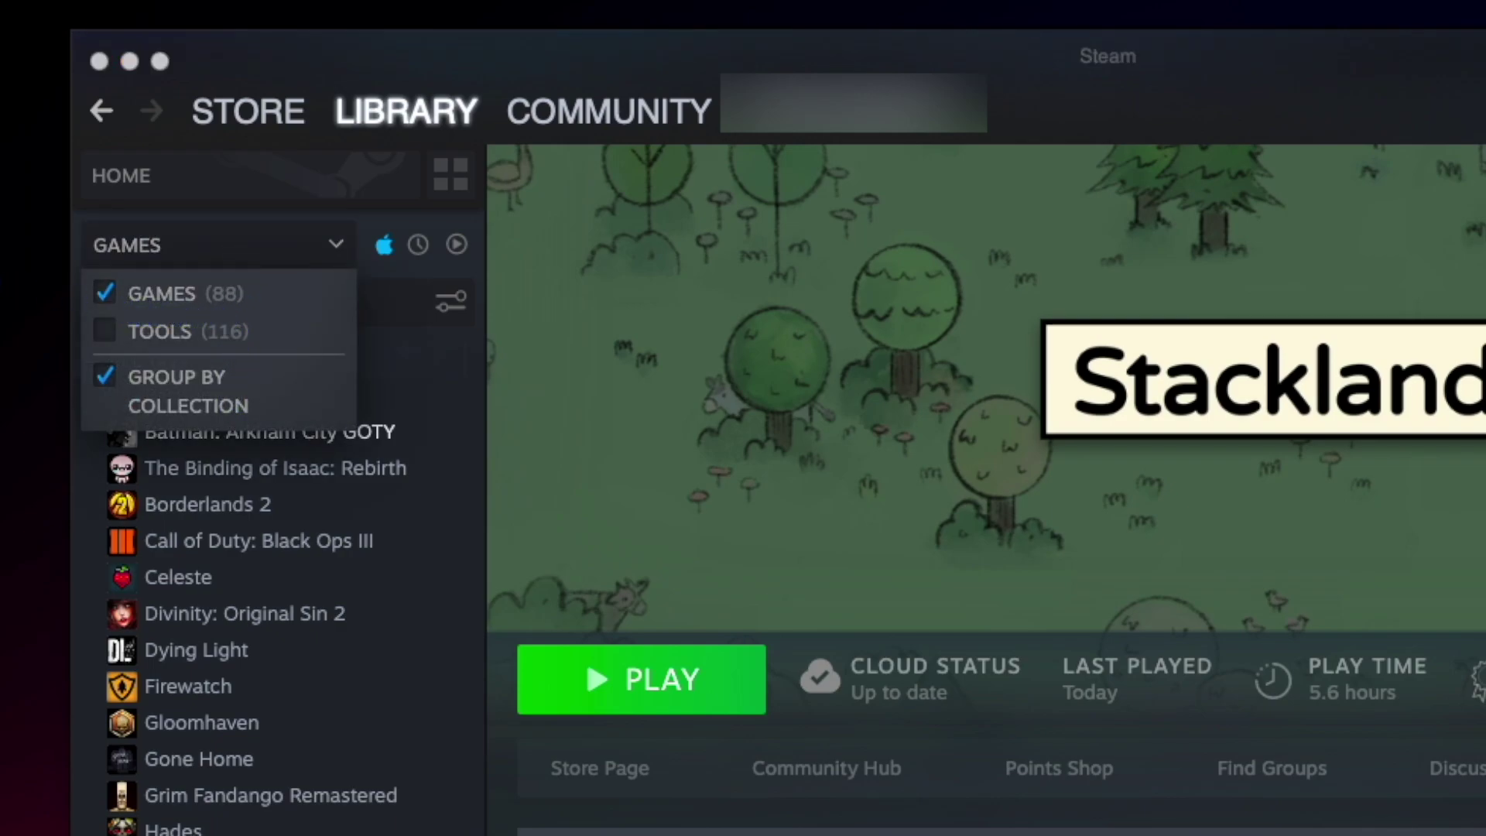
pyautogui.click(385, 252)
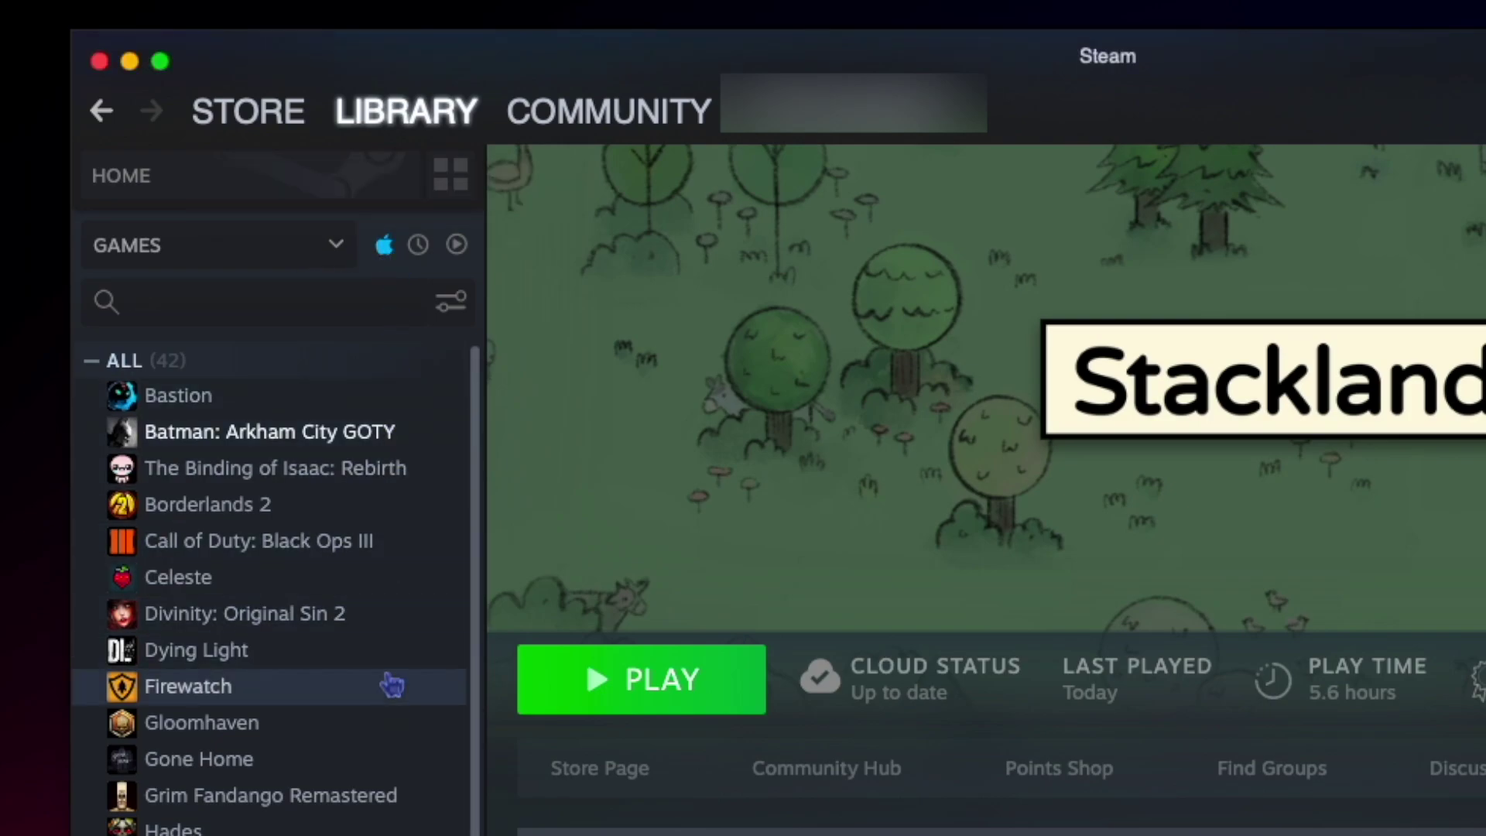
pyautogui.click(391, 257)
pyautogui.scroll(15, 392, 579)
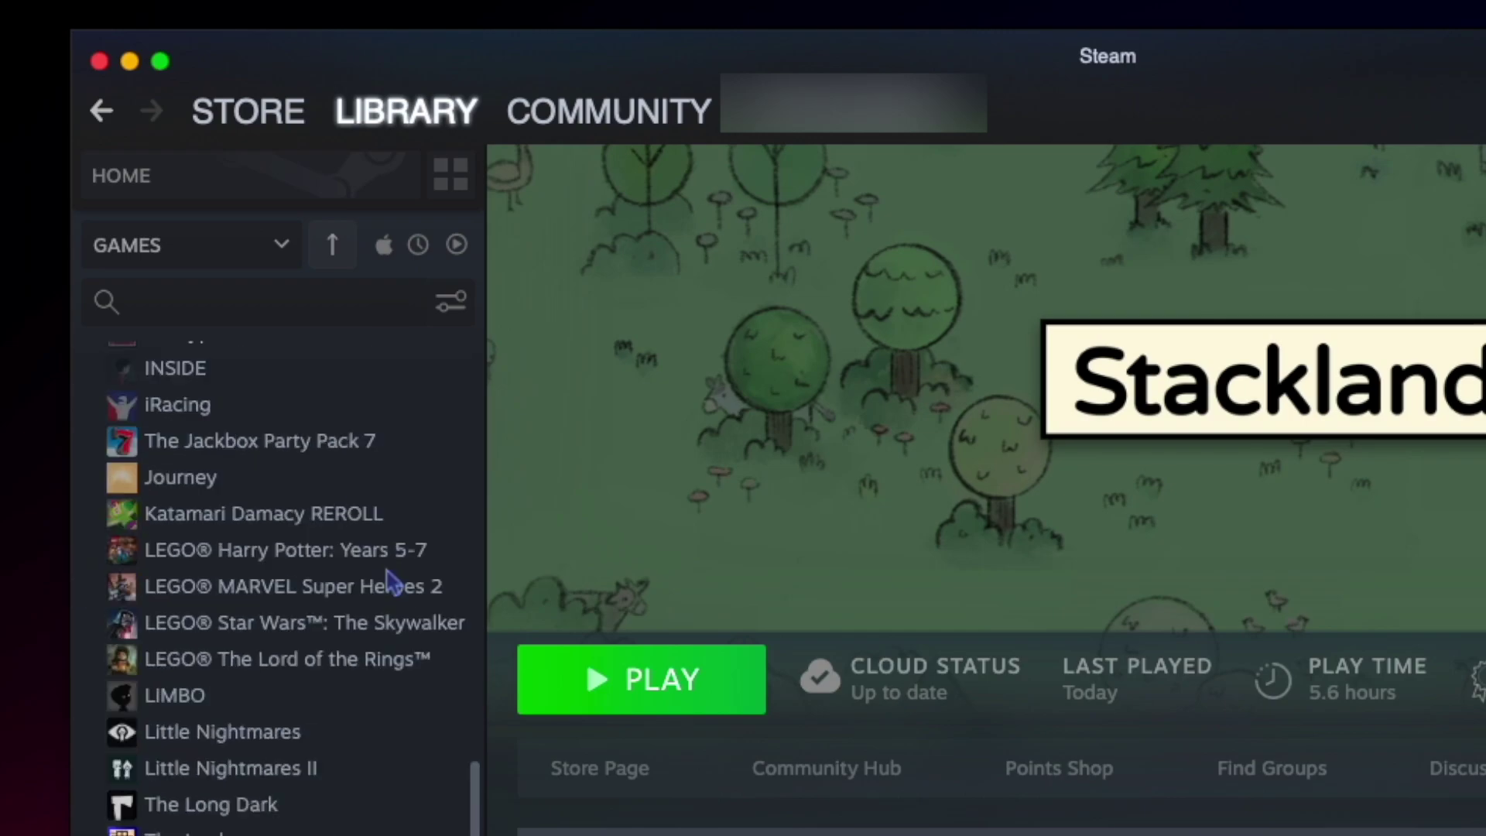
pyautogui.click(387, 260)
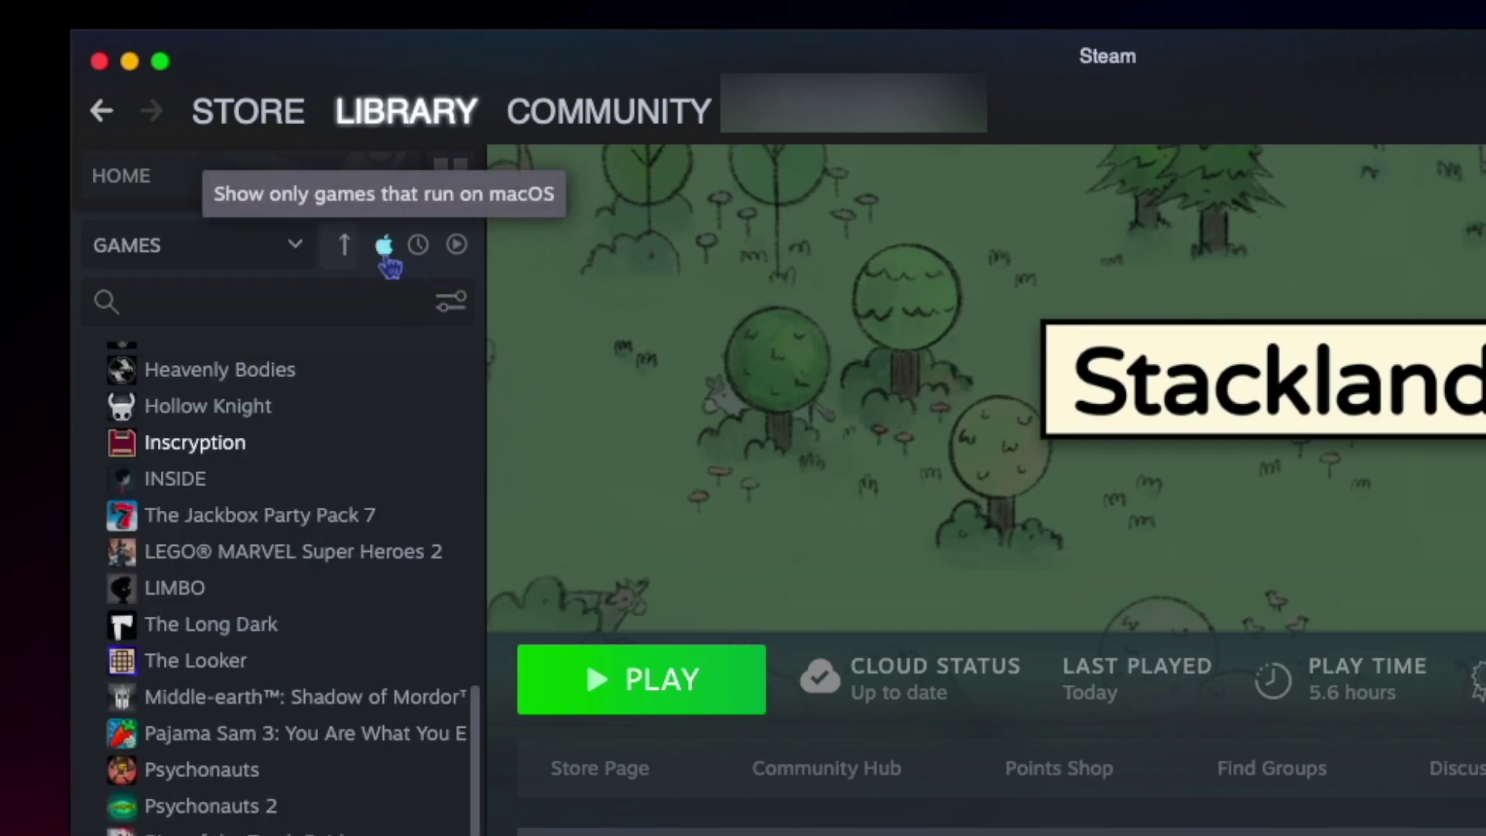
pyautogui.click(458, 248)
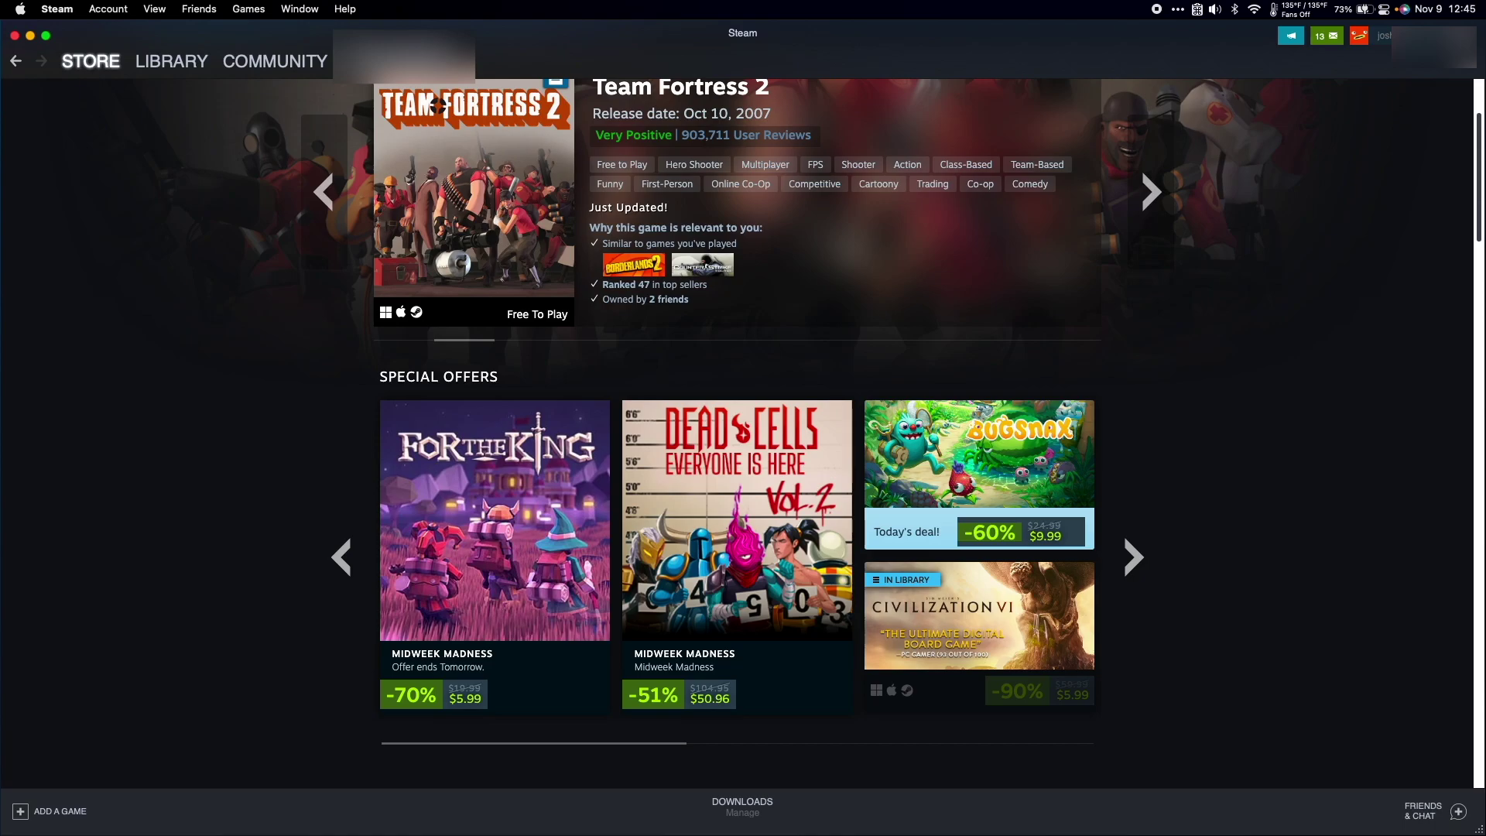
# - Open the Bugsnax store page from the special offers and look over its purchase options
pyautogui.click(958, 466)
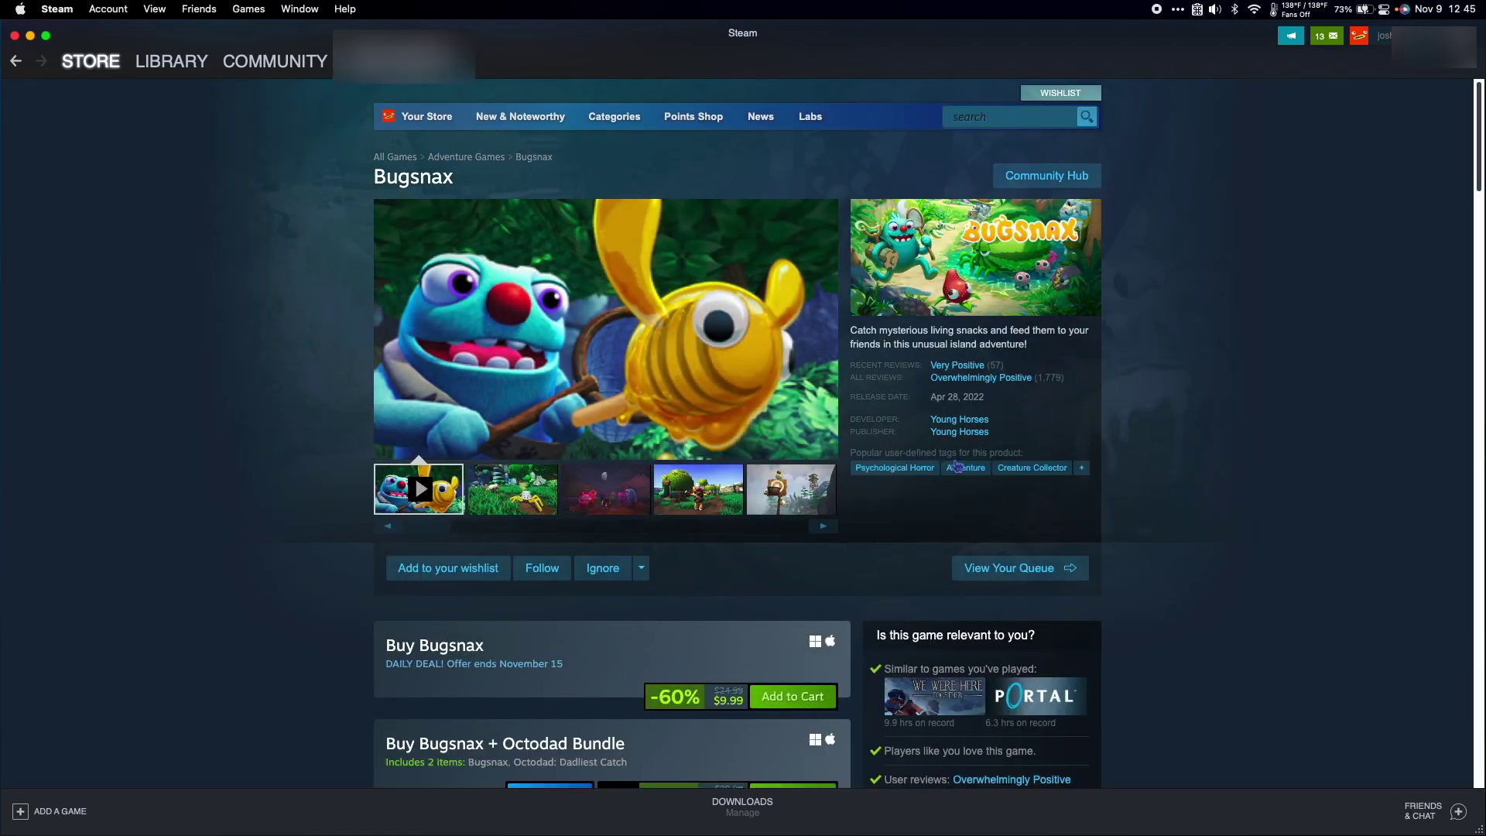
pyautogui.scroll(-3, 918, 441)
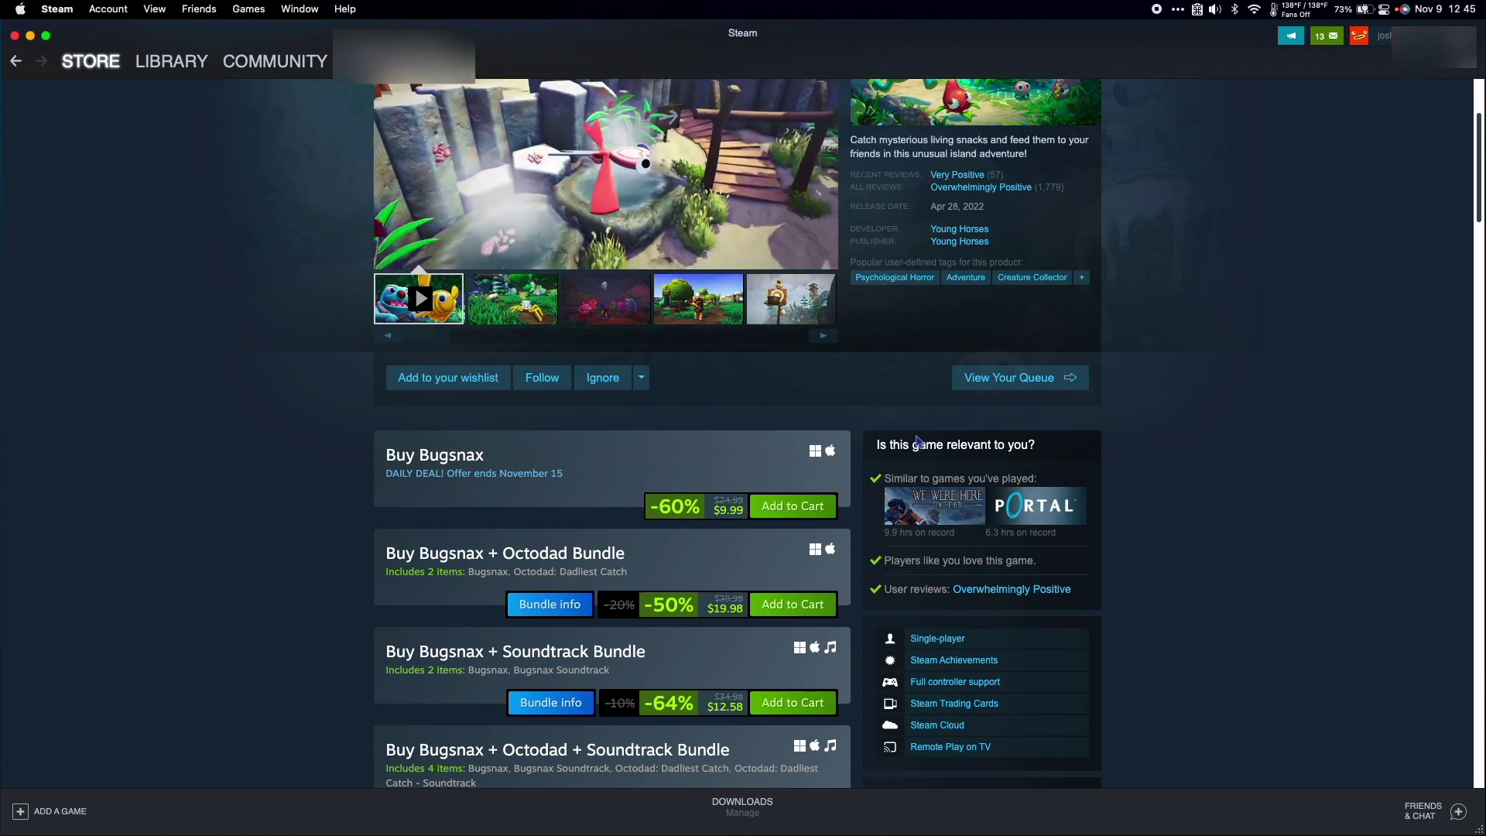
pyautogui.scroll(3, 918, 441)
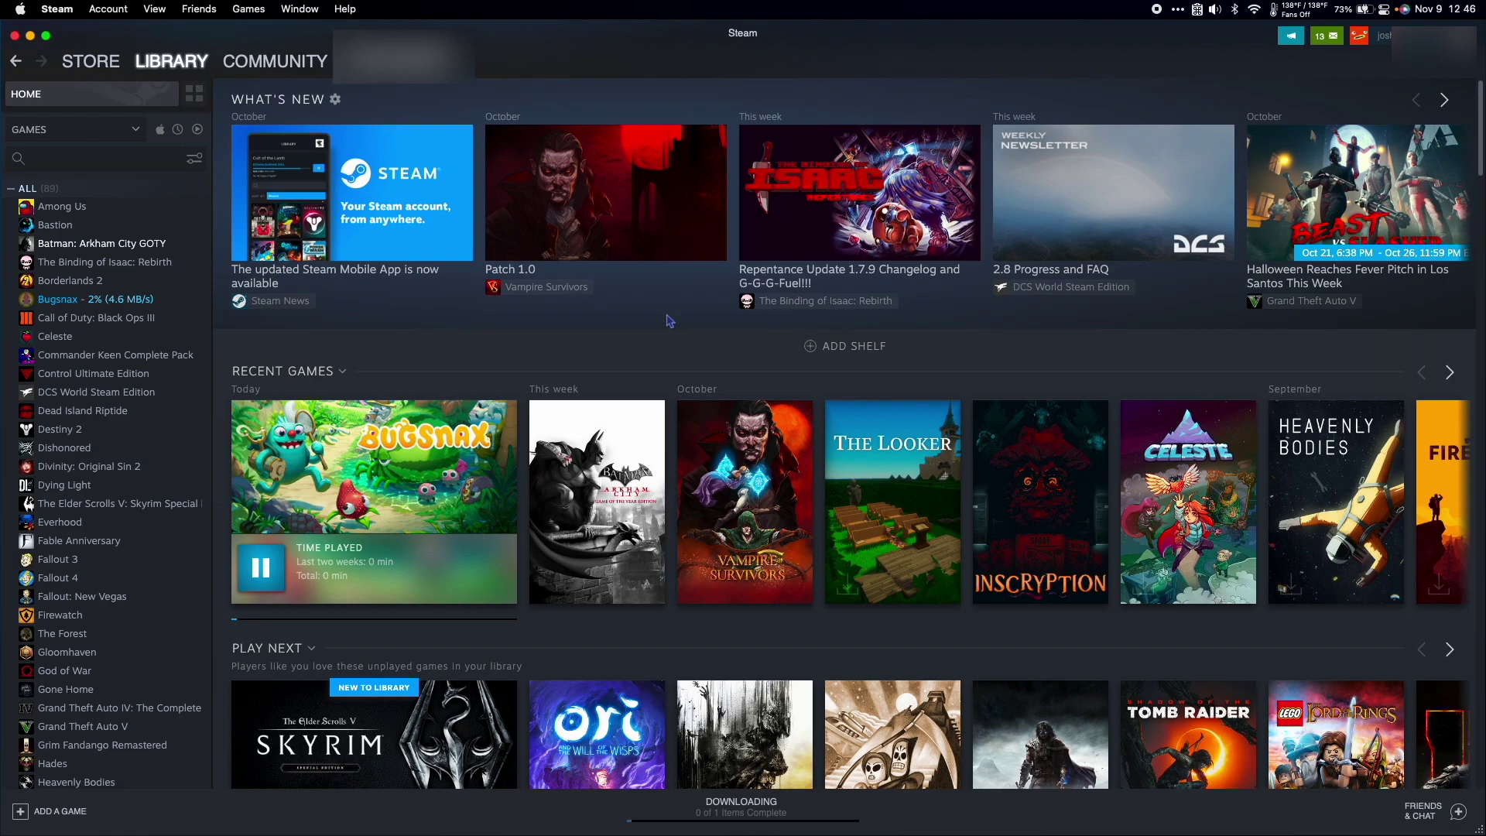
# - Select Bugsnax in the library and, on its Steam Support page, report a gameplay or technical issue: The game runs poorly
pyautogui.click(68, 305)
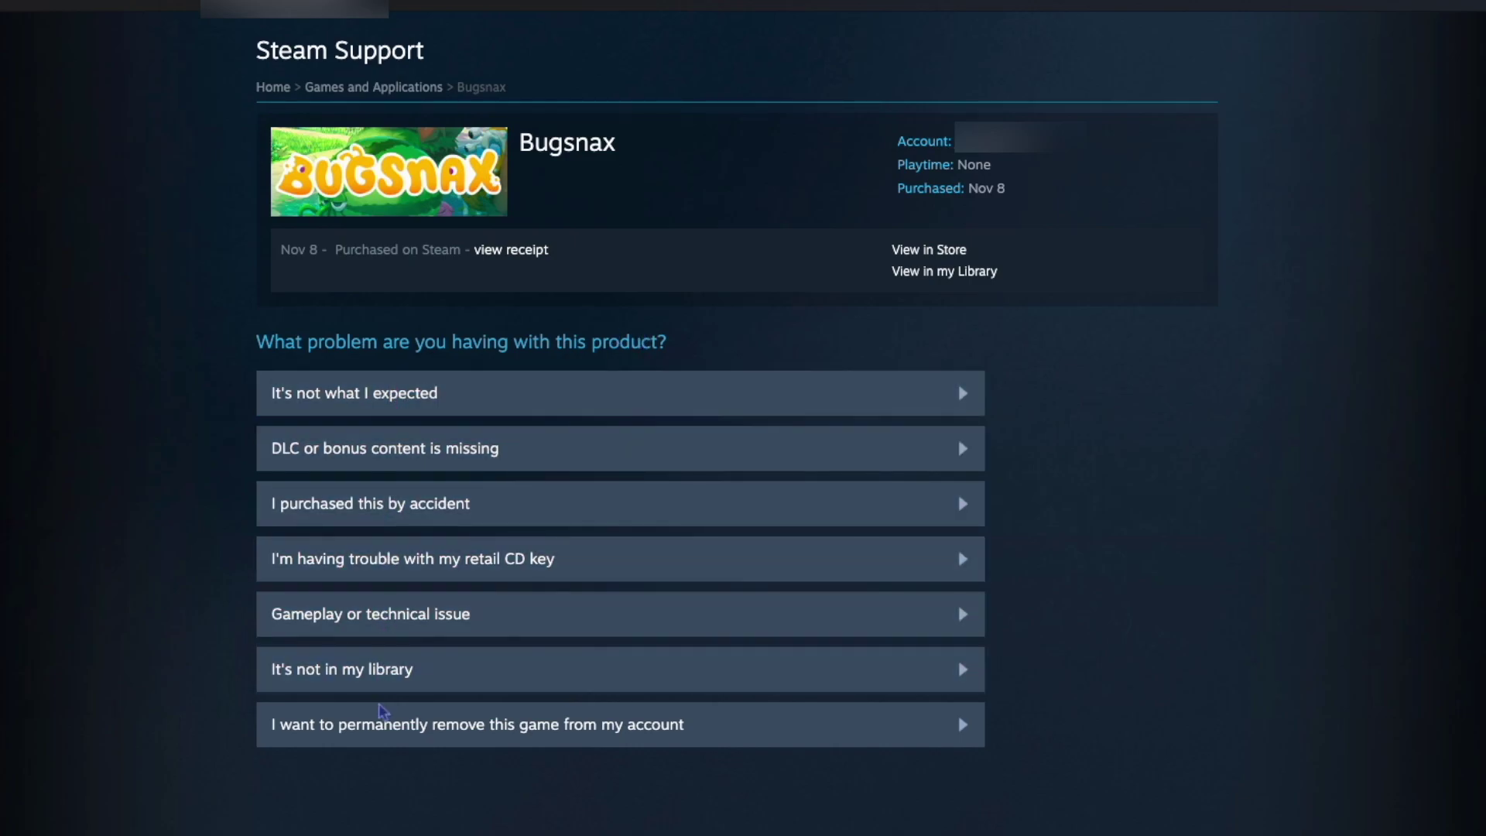
pyautogui.click(511, 614)
pyautogui.click(563, 573)
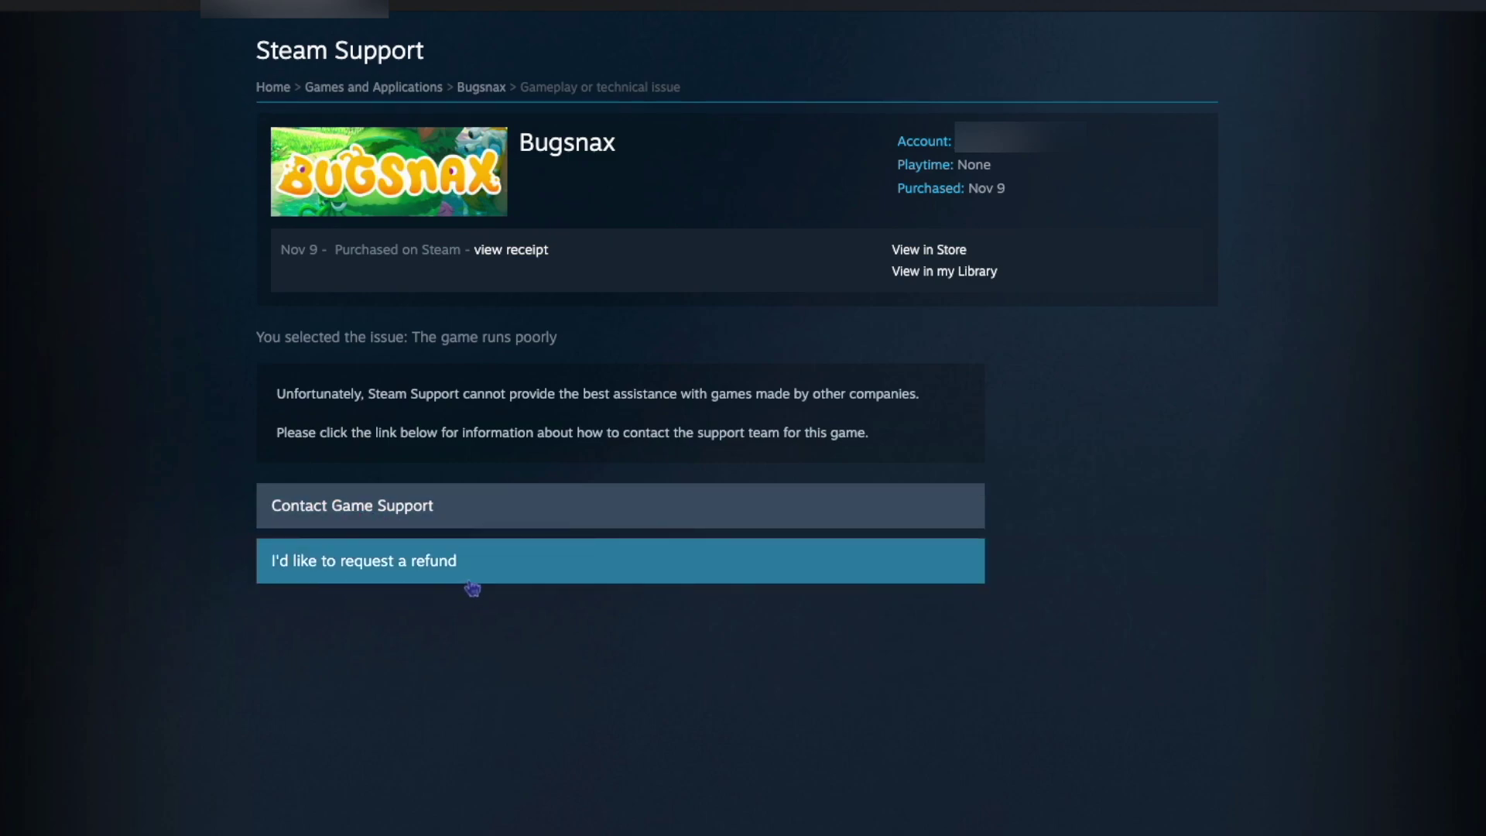
# - Request a refund for Bugsnax, choosing Refund to my Steam Wallet as the refund method
pyautogui.click(495, 573)
pyautogui.click(697, 676)
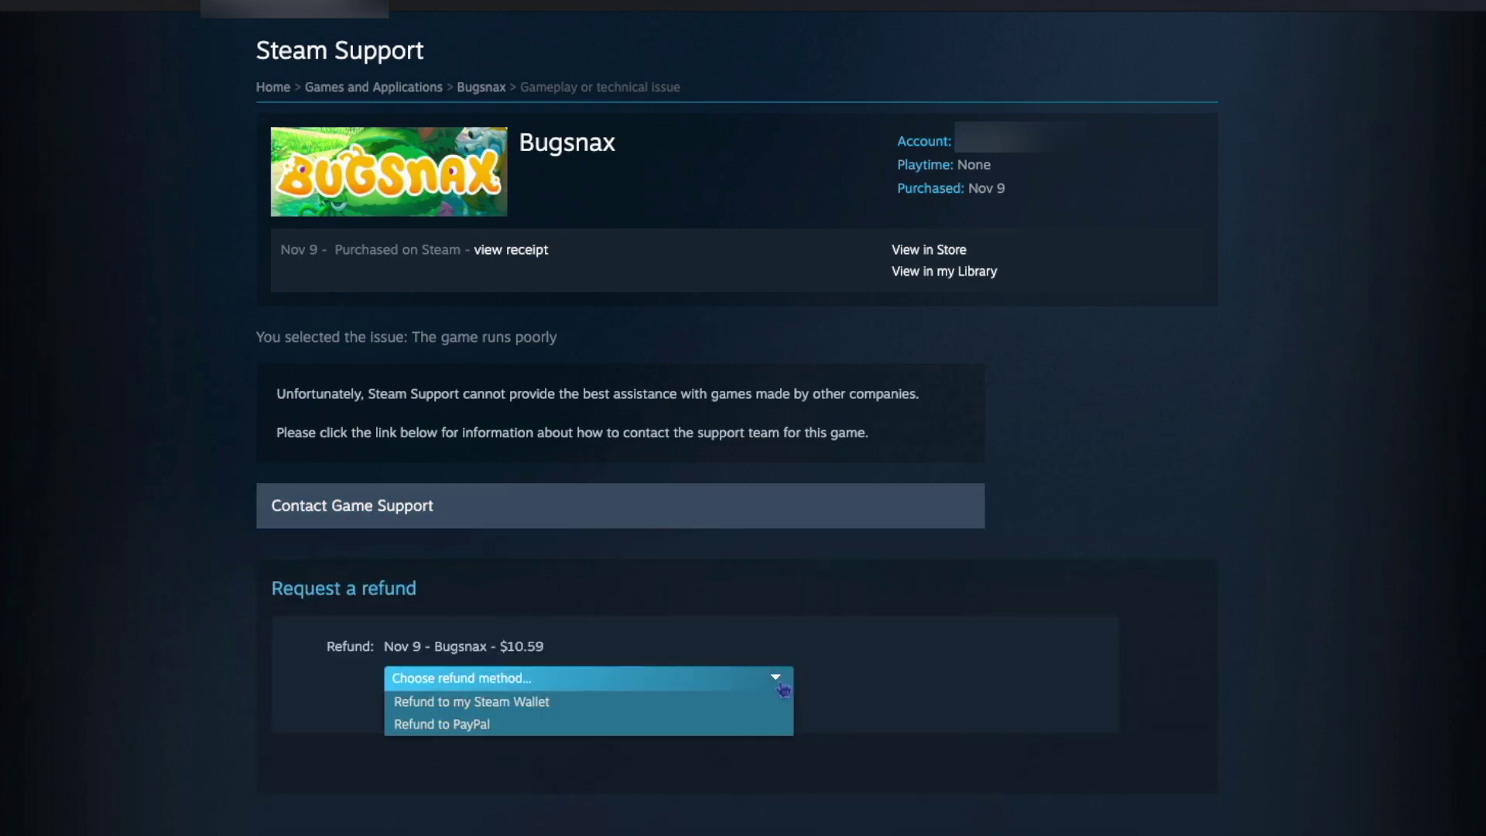
pyautogui.click(722, 706)
pyautogui.scroll(-5, 731, 615)
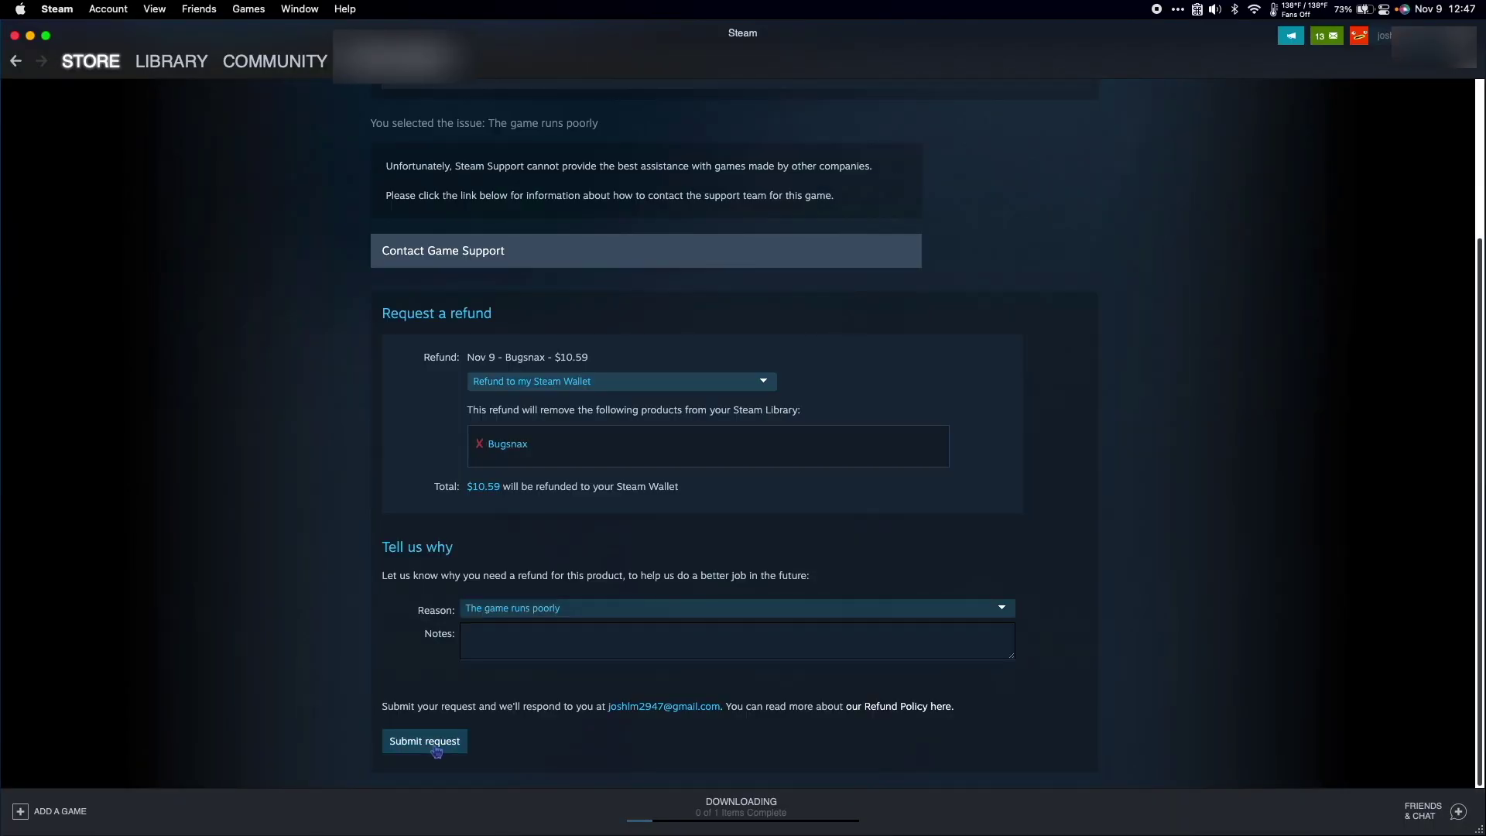